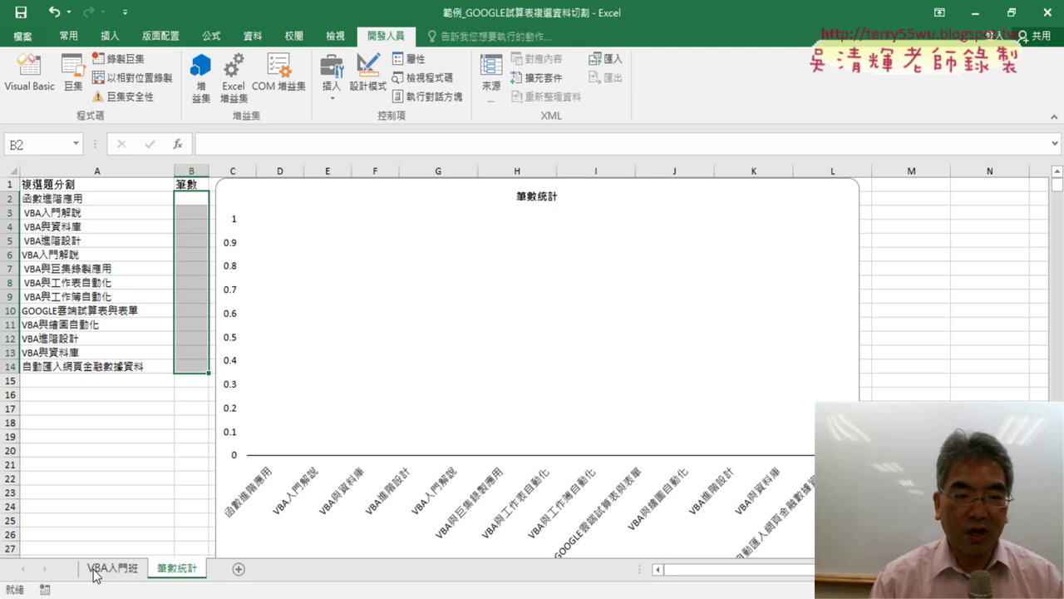
On the VBA入門班 sheet, review SplitTextToColumnG's outputRow = 2 start and last-row + 1 logic for column G
left_click(114, 570)
left_click(30, 71)
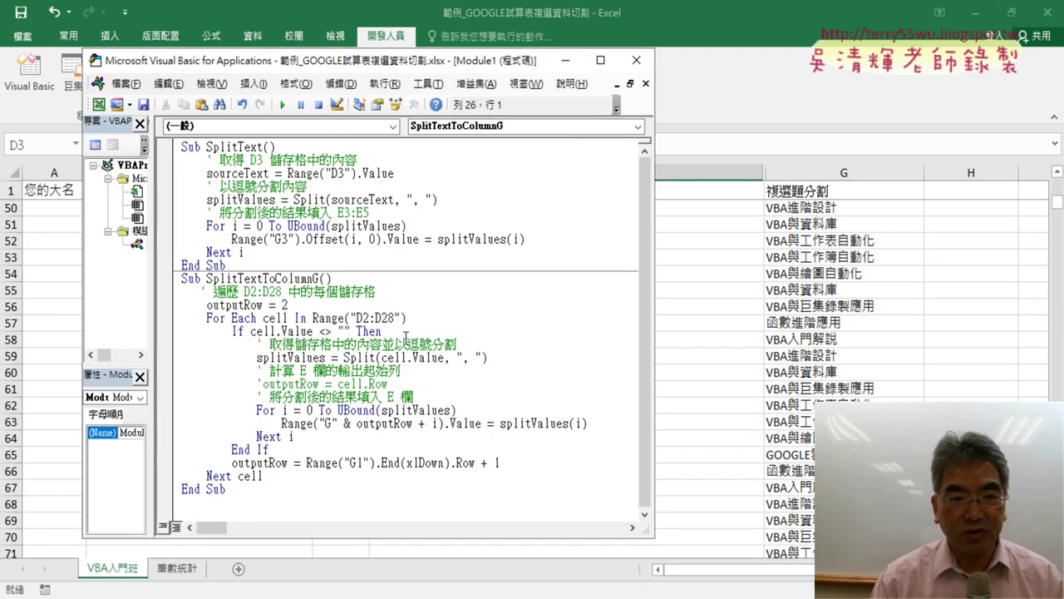
left_click_drag(288, 305, 170, 307)
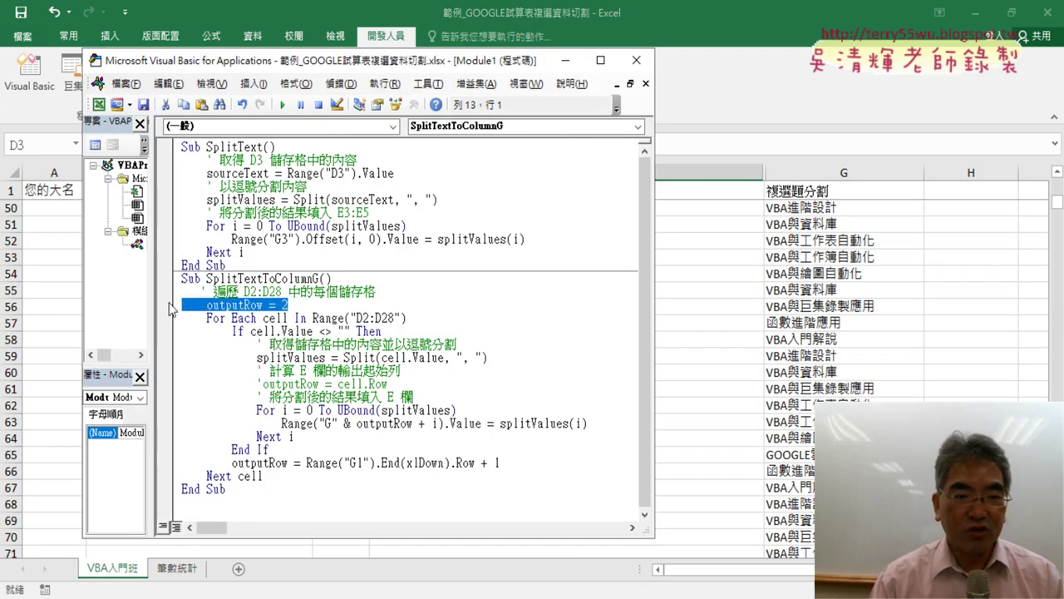
left_click_drag(501, 462, 169, 457)
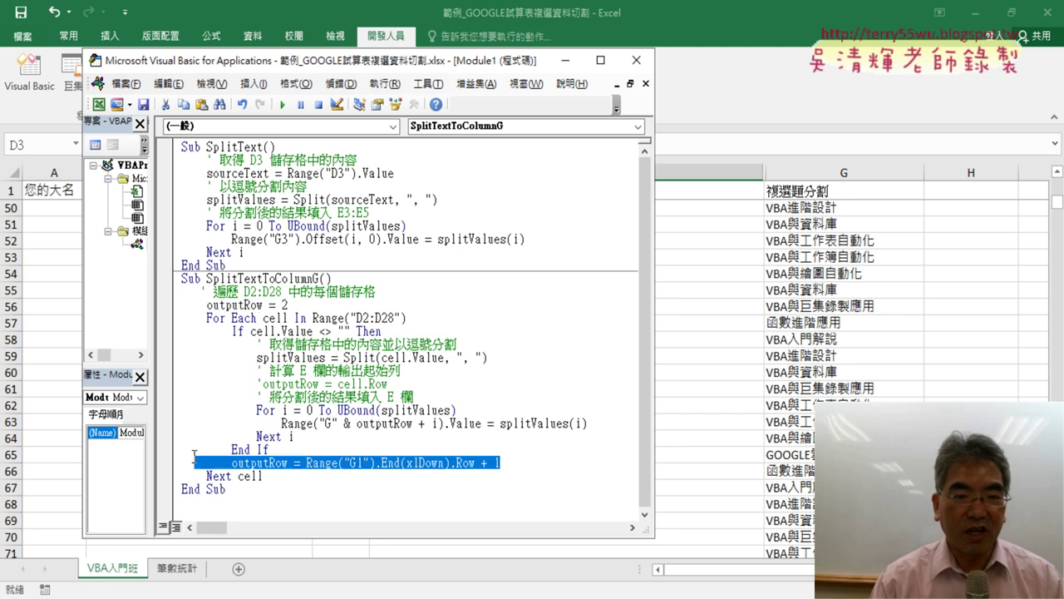
left_click_drag(288, 305, 171, 301)
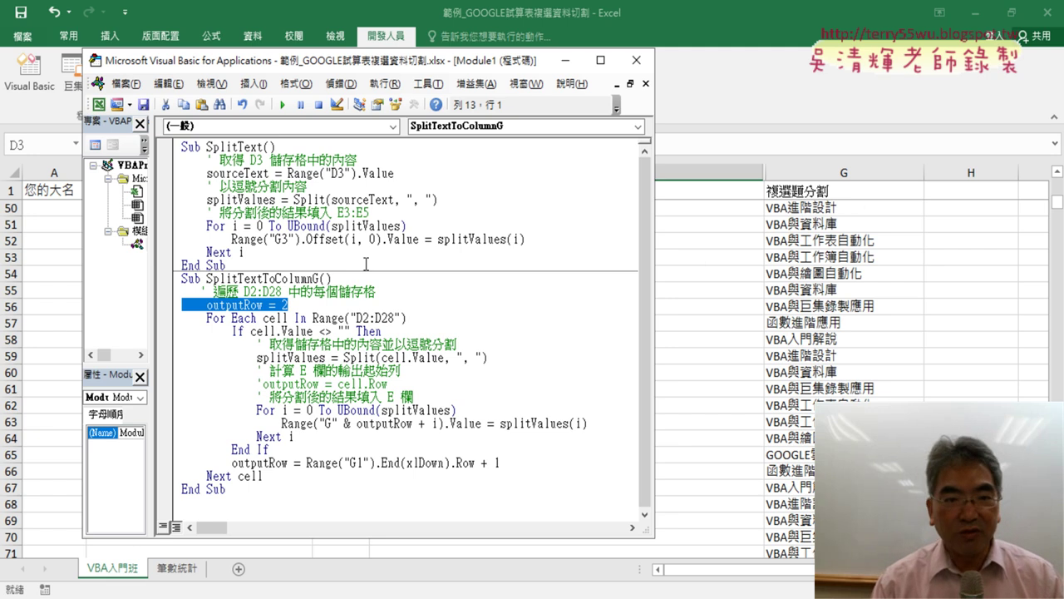
left_click(288, 305)
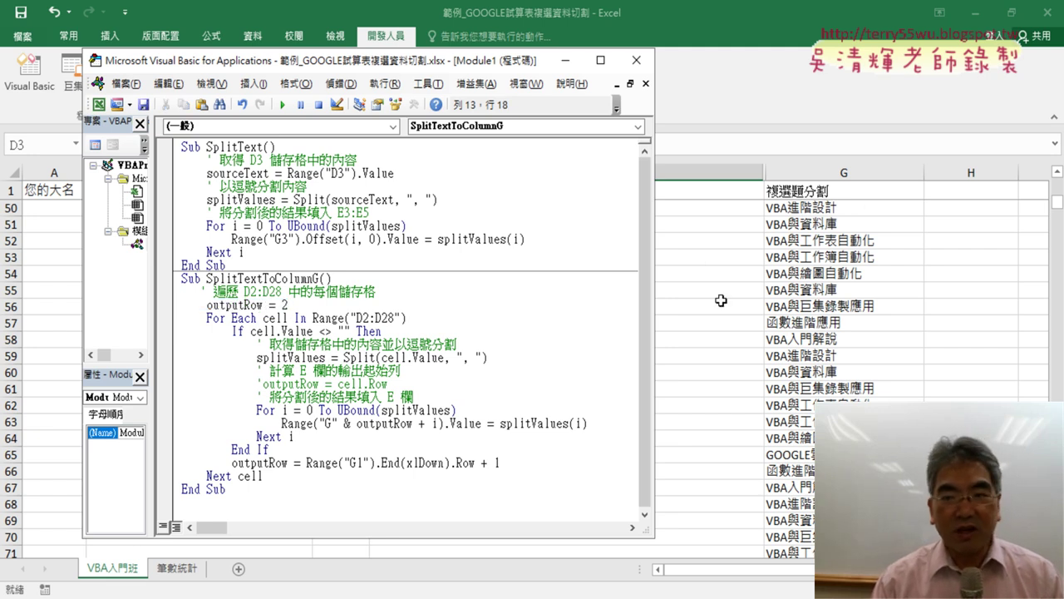
left_click_drag(560, 466, 480, 463)
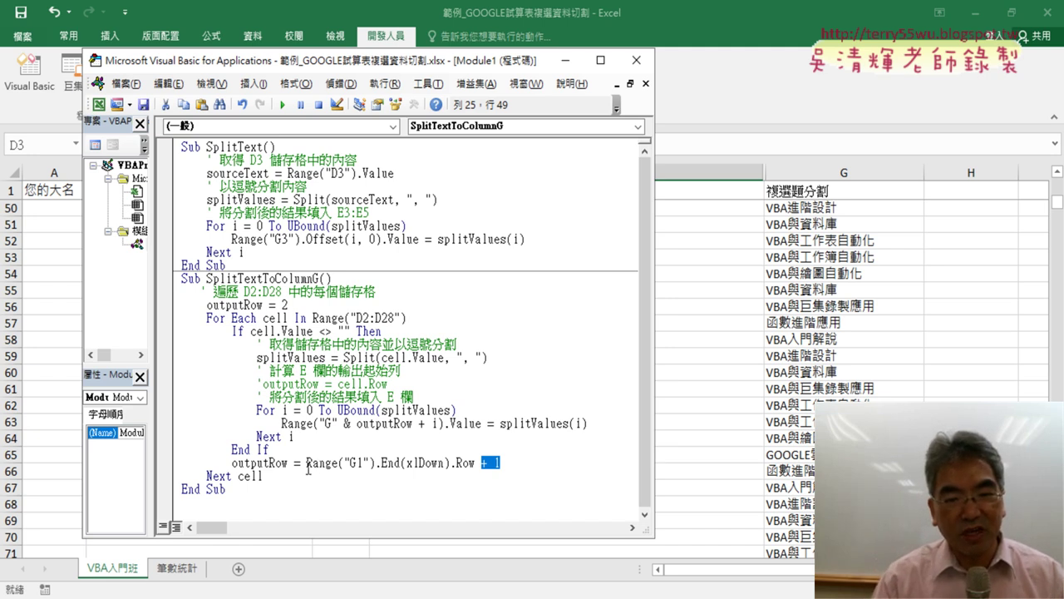
left_click_drag(306, 462, 468, 462)
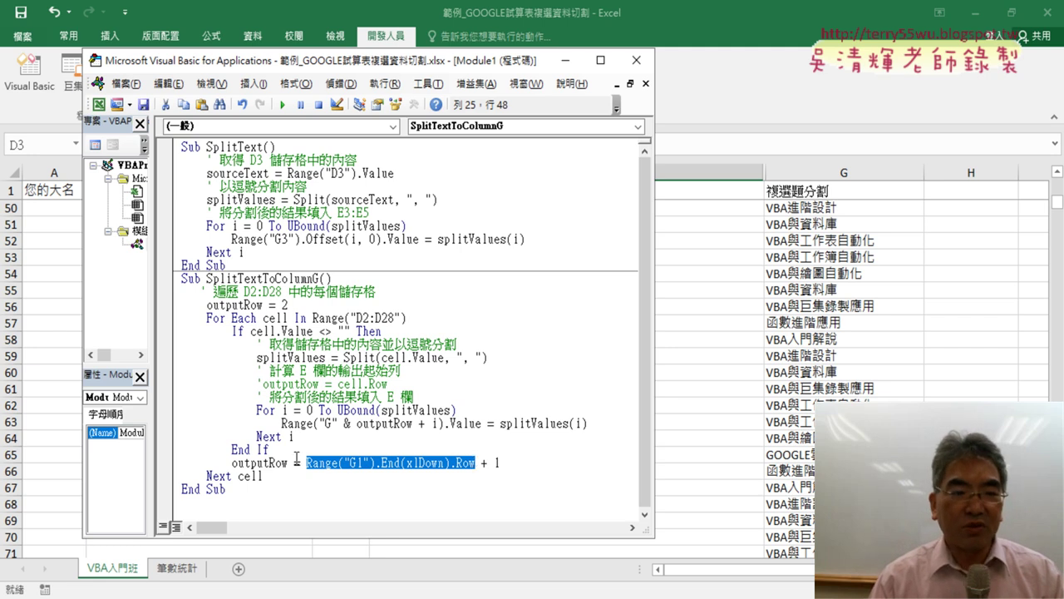
left_click(59, 477)
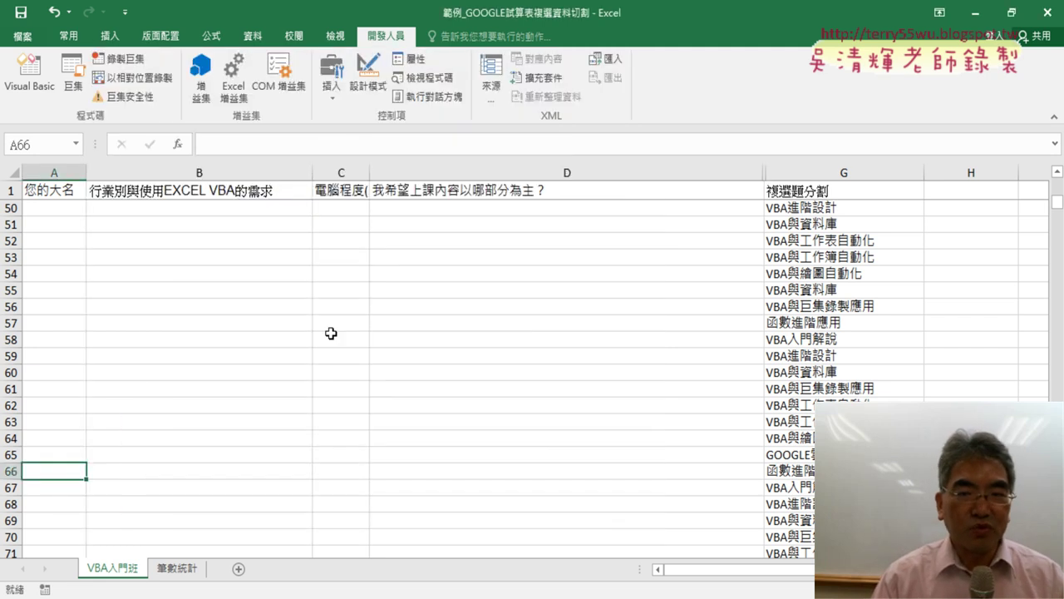
Select column D's course answers at the top of the sheet and reopen the SplitTextToColumnG macro
scroll(324, 333, "up", 4)
scroll(817, 345, "up", 4)
scroll(818, 345, "up", 8)
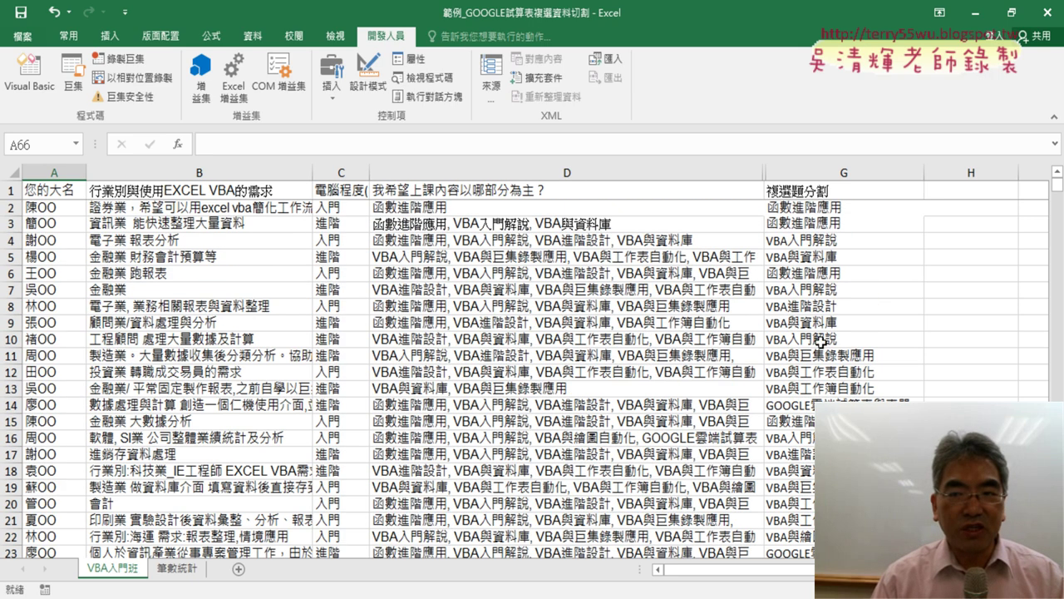
left_click(506, 173)
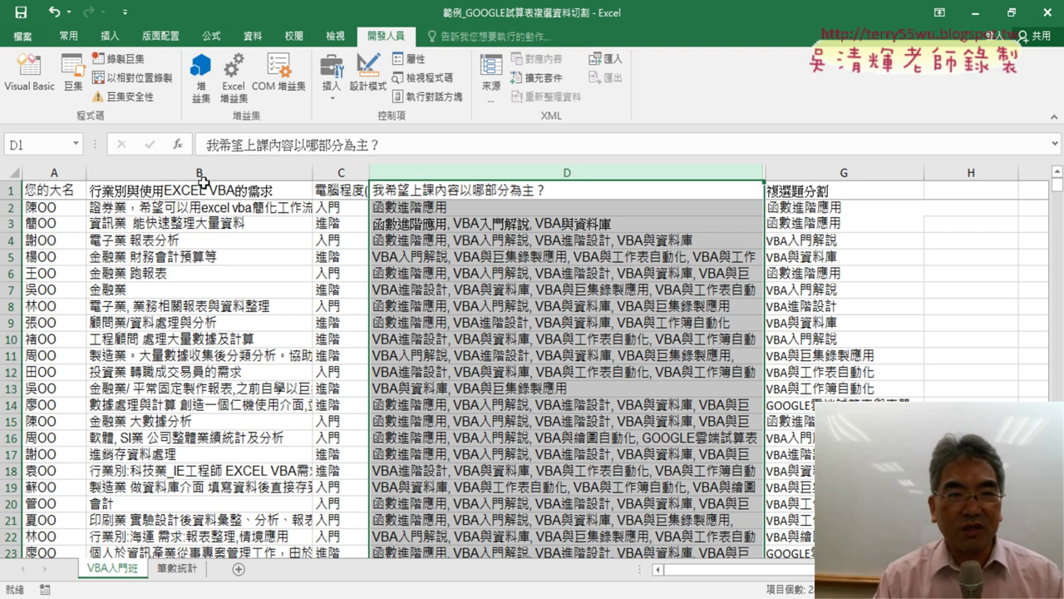
left_click(35, 92)
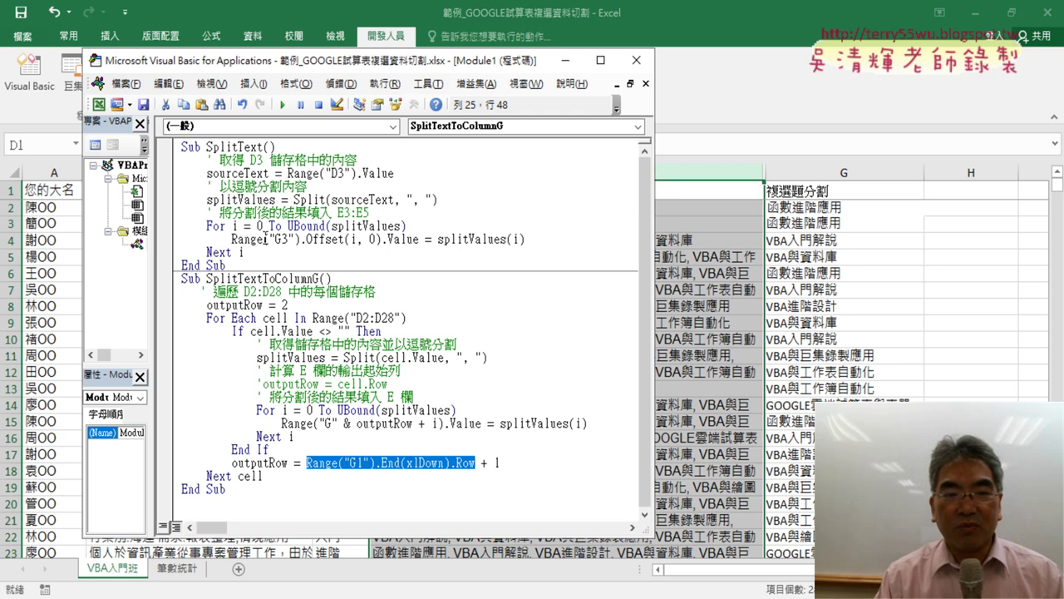
Highlight the outputRow = 2 line, then return to the VBA入門班 worksheet
left_click_drag(293, 306, 207, 307)
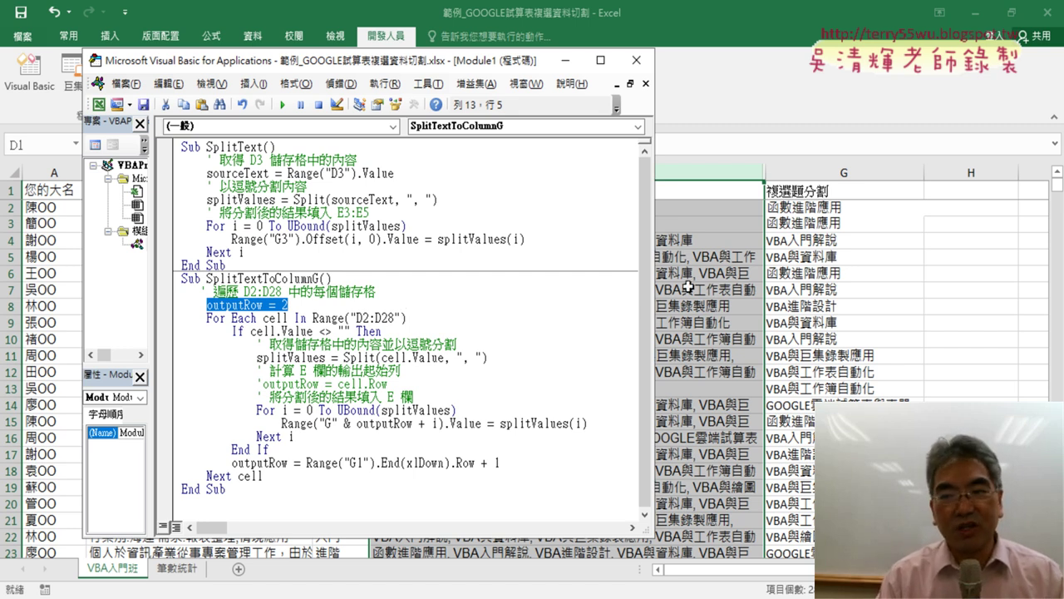
left_click(844, 171)
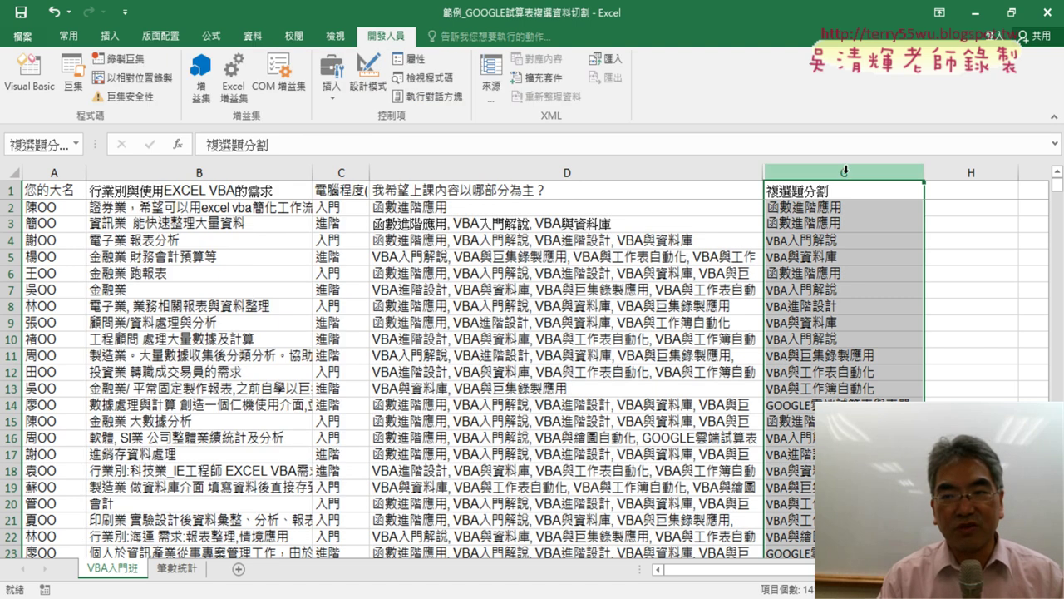
Confirm the column G split answers end at row 141
left_click(830, 212)
key("ctrl+Down")
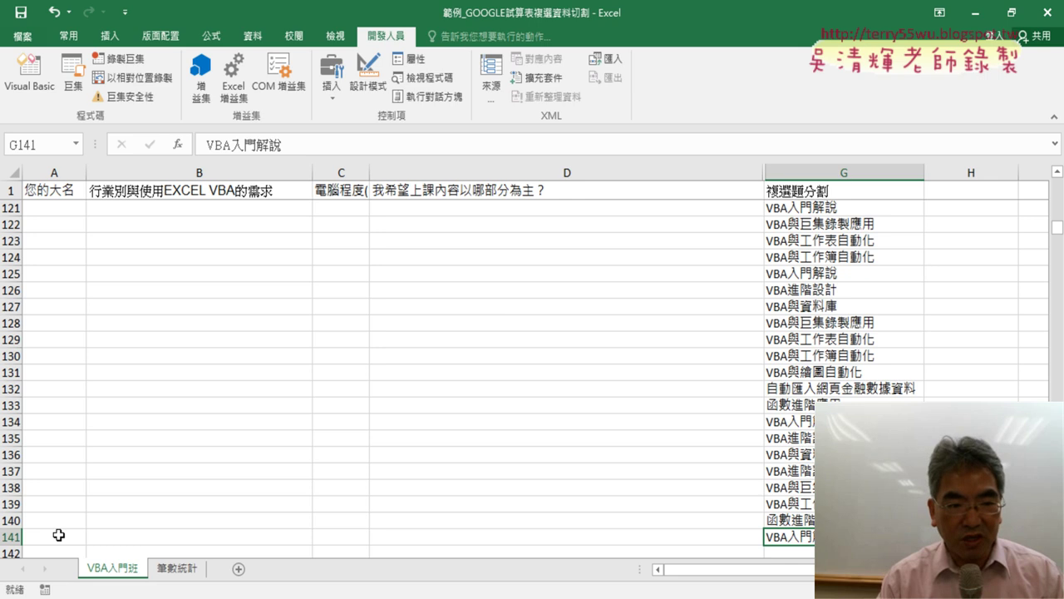
left_click(13, 536)
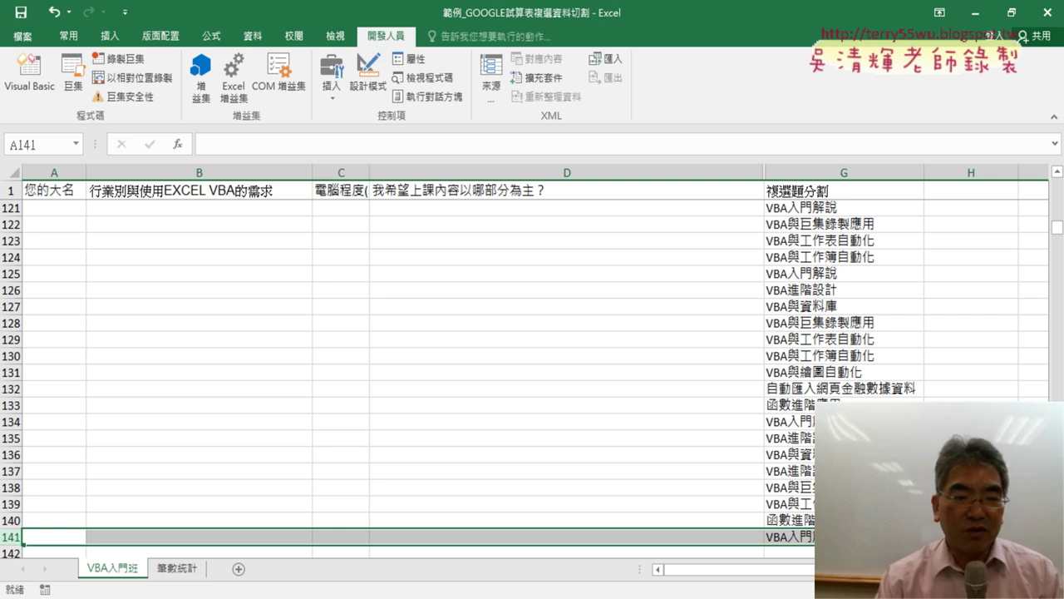
On the 筆數統計 sheet, look over the categories in A2:A14 and the empty count cell B2
left_click(194, 572)
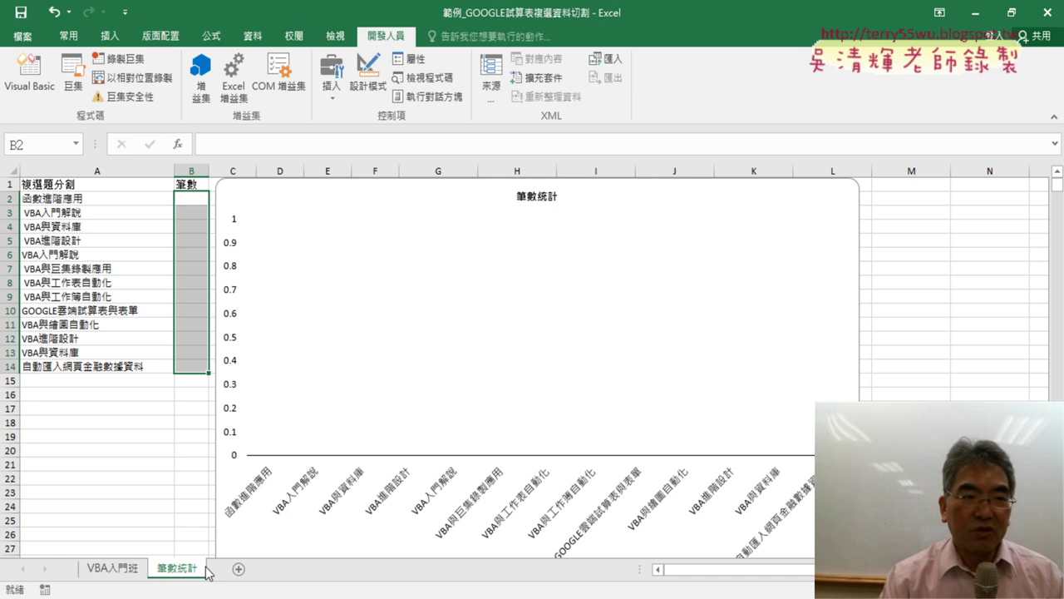
left_click_drag(90, 200, 92, 365)
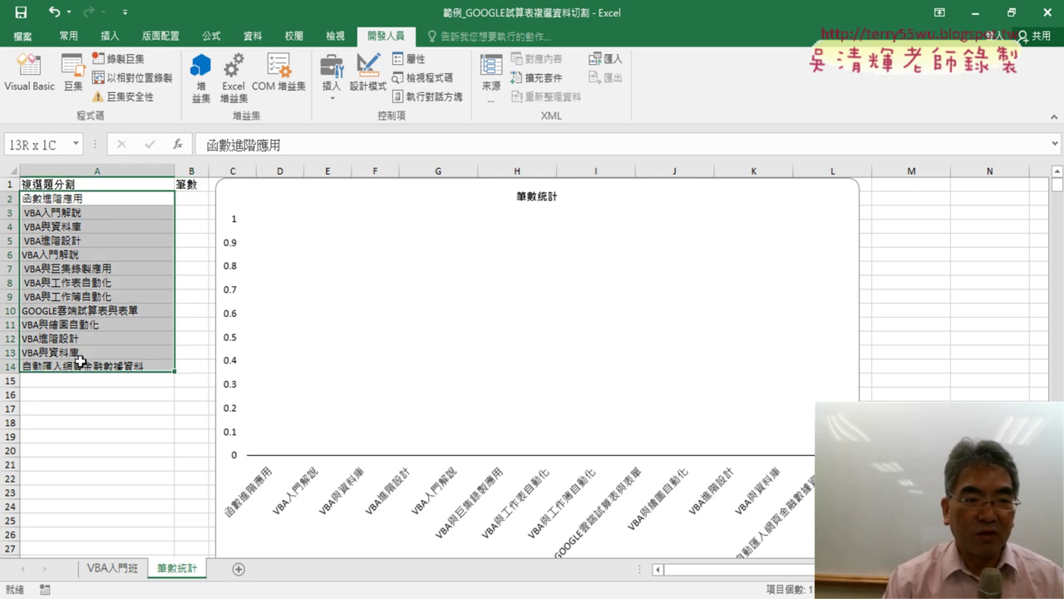
left_click(196, 198)
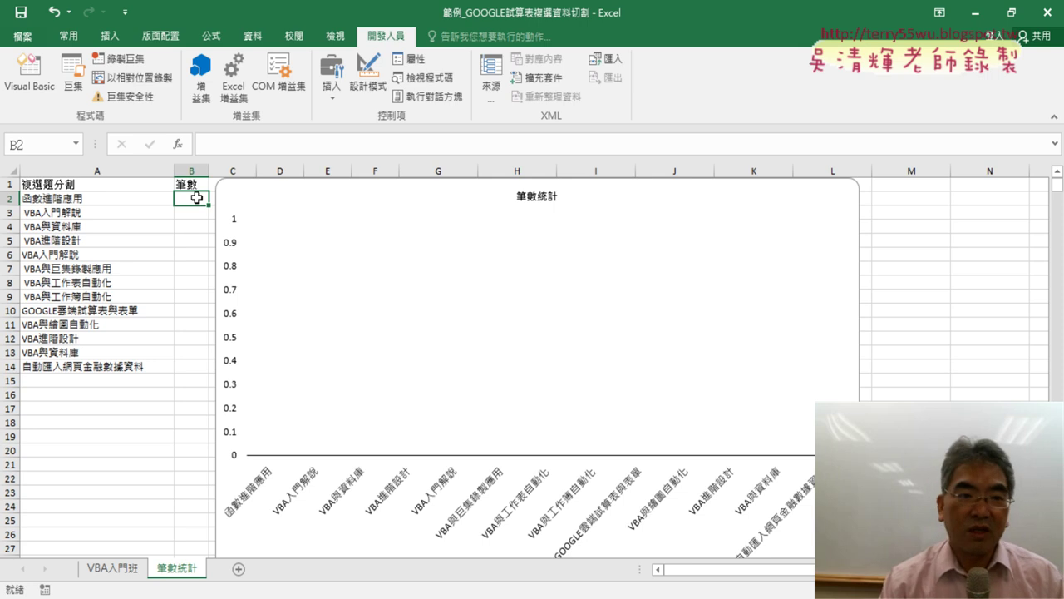
left_click(96, 200)
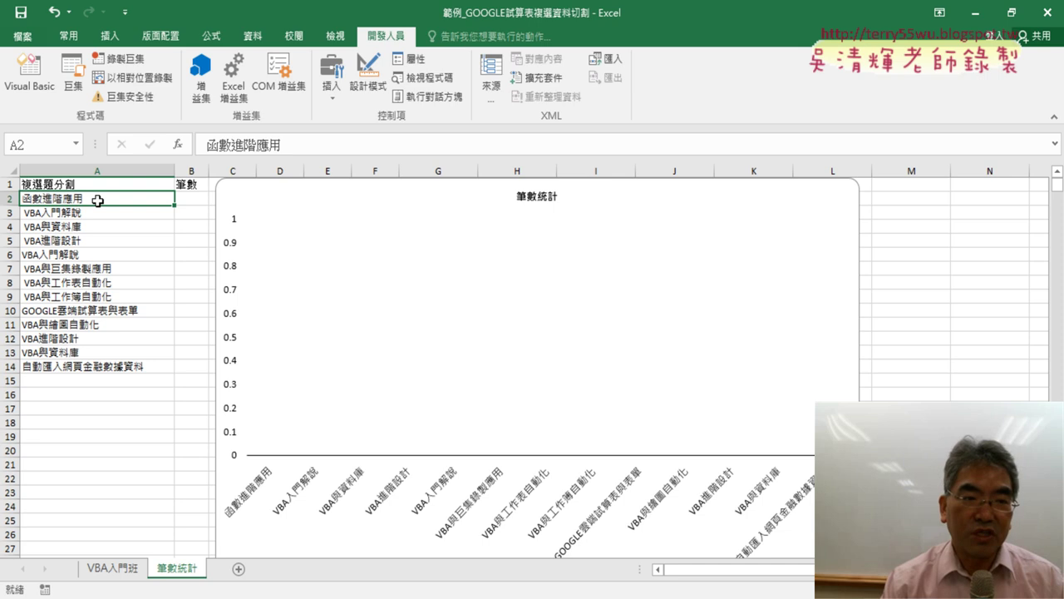
Compare the 函數進階應用 entries in G2, G3 and G6 on VBA入門班, then return to 筆數統計
left_click(112, 568)
scroll(870, 273, "up", 4)
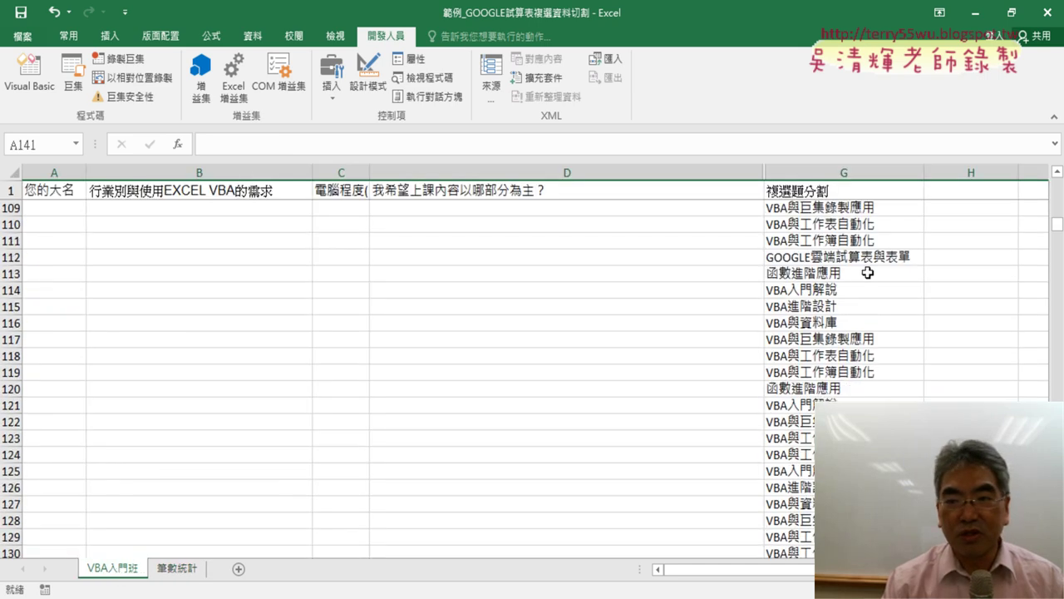
scroll(869, 273, "up", 8)
scroll(869, 273, "up", 5)
scroll(870, 273, "up", 7)
scroll(869, 272, "up", 6)
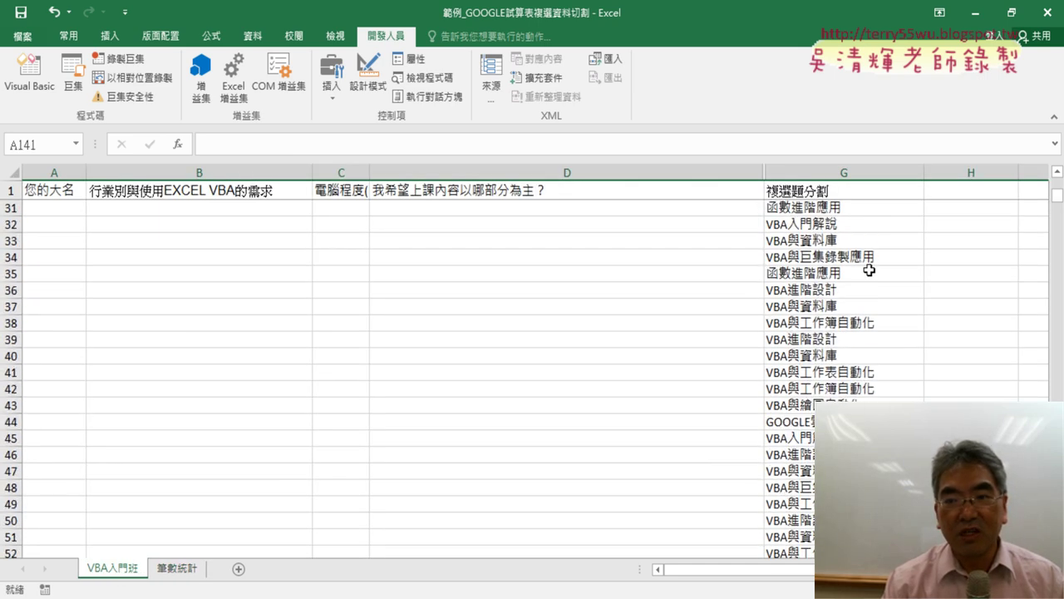
scroll(869, 273, "up", 8)
scroll(870, 270, "up", 2)
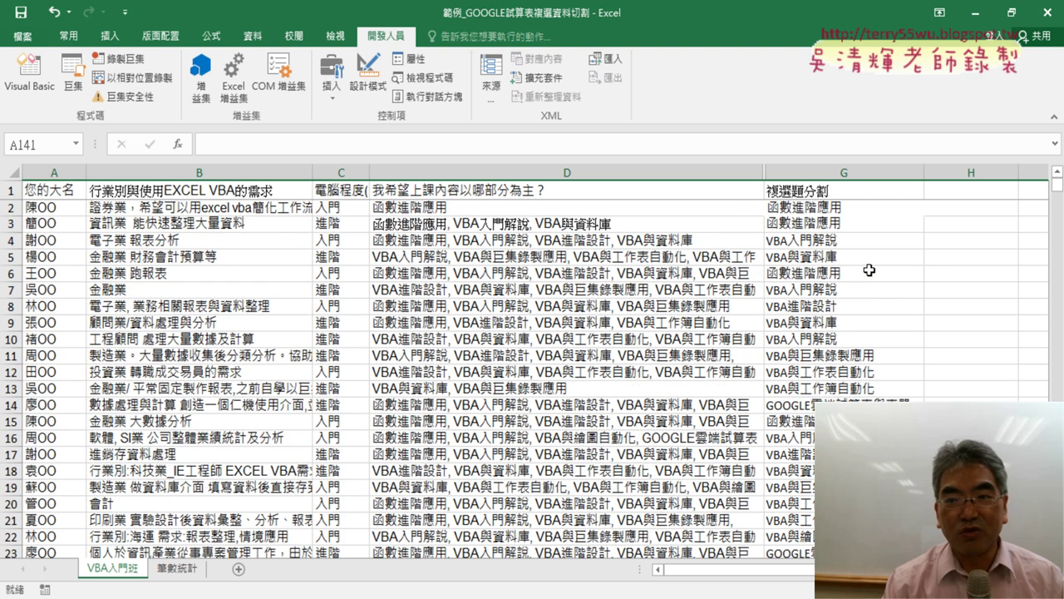
left_click(866, 212)
left_click(855, 224)
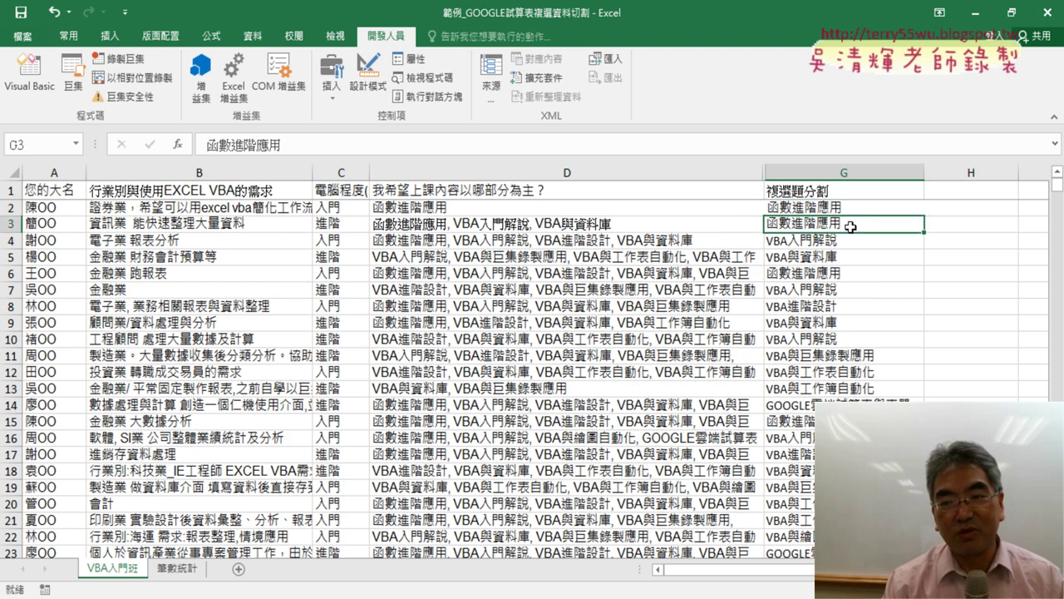
left_click(846, 272)
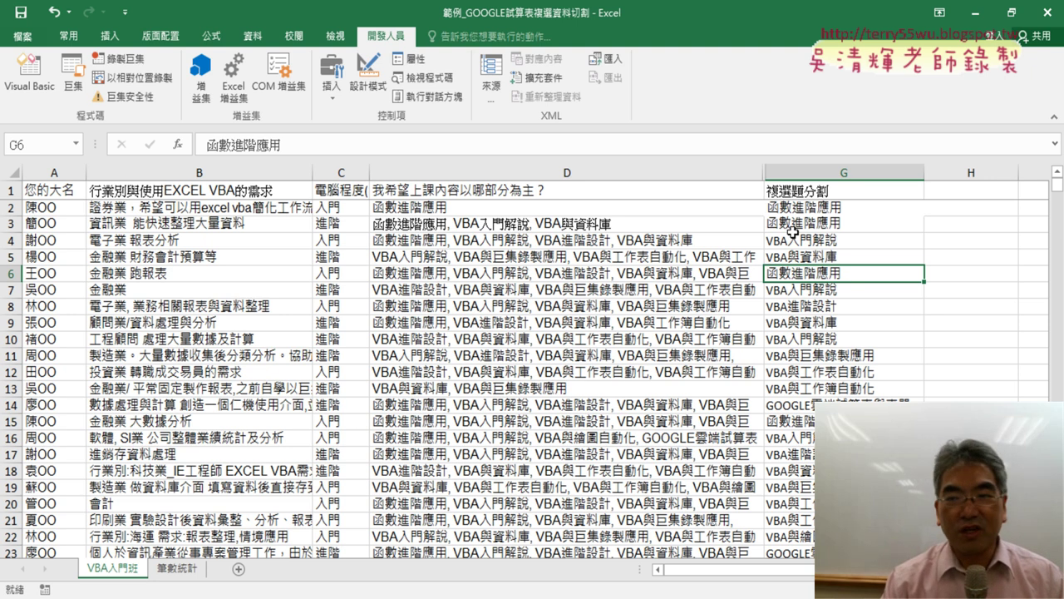
left_click(174, 569)
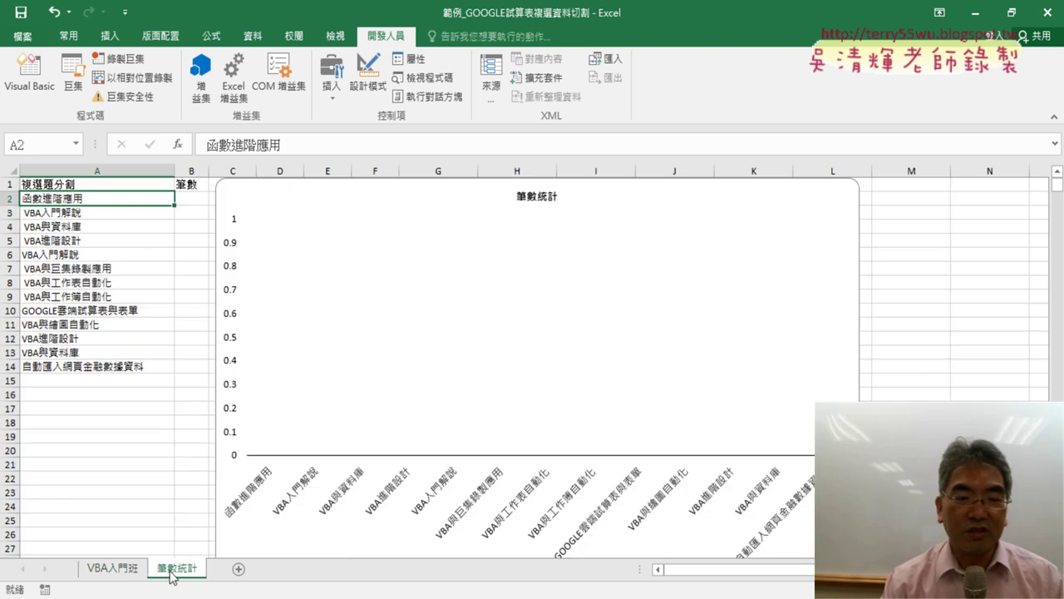
Insert a COUNTIF function from the 統計 category into cell B2
left_click(191, 198)
left_click(184, 145)
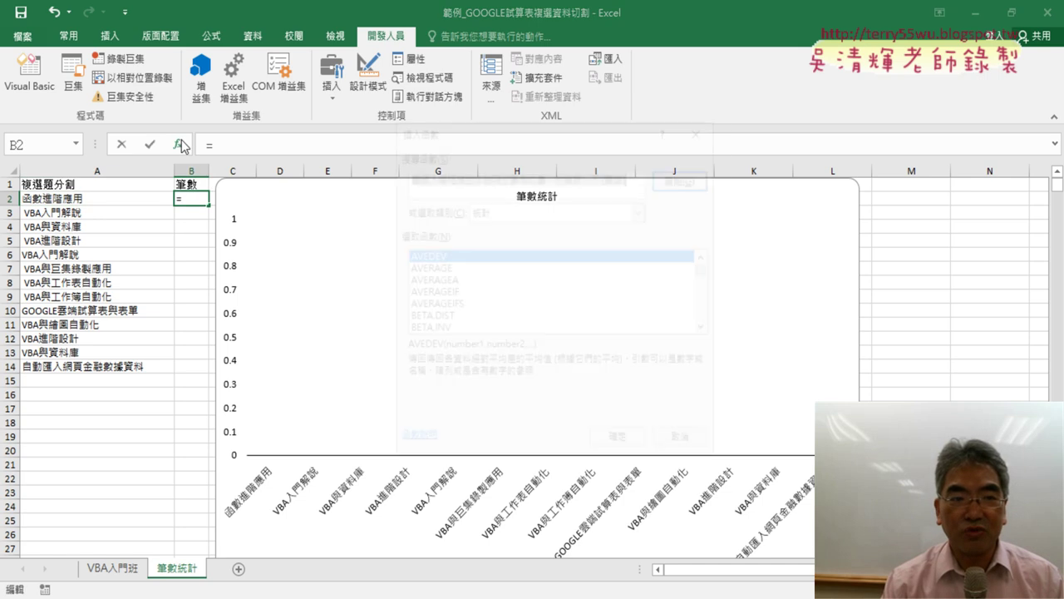
left_click(529, 210)
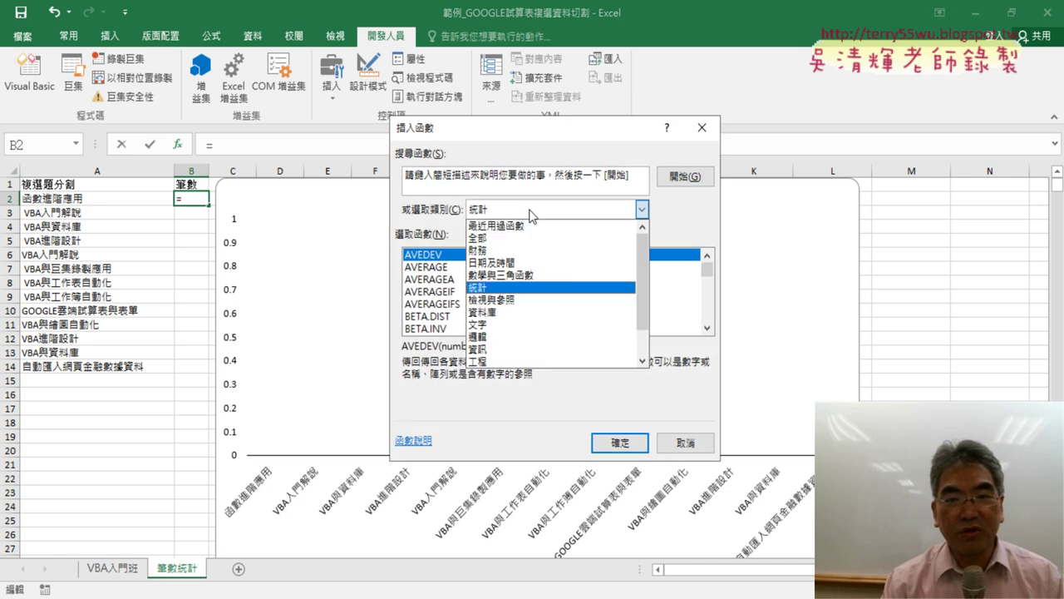
left_click(510, 288)
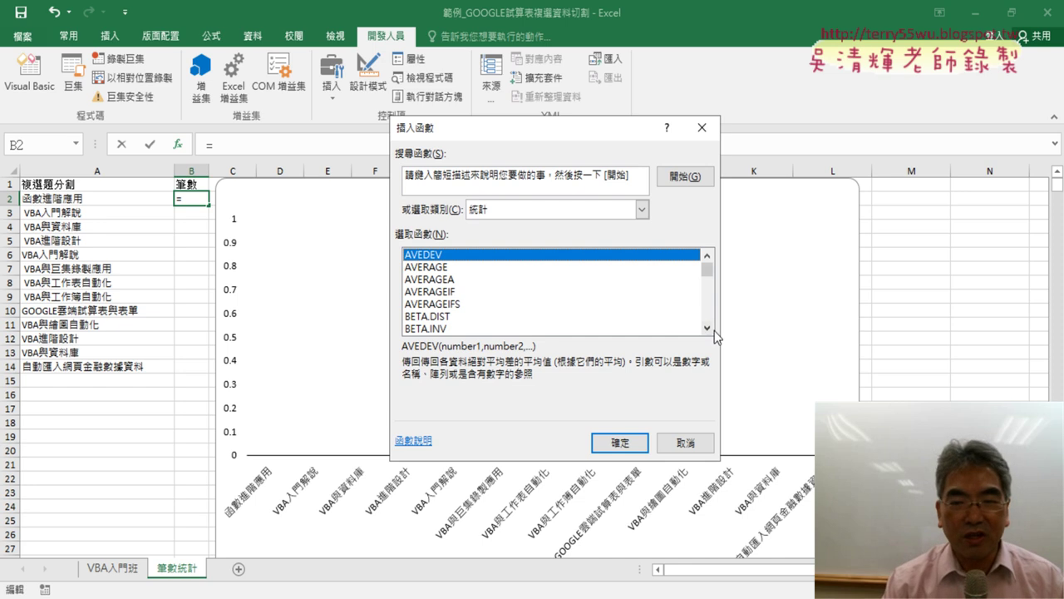
left_click_drag(710, 329, 710, 329)
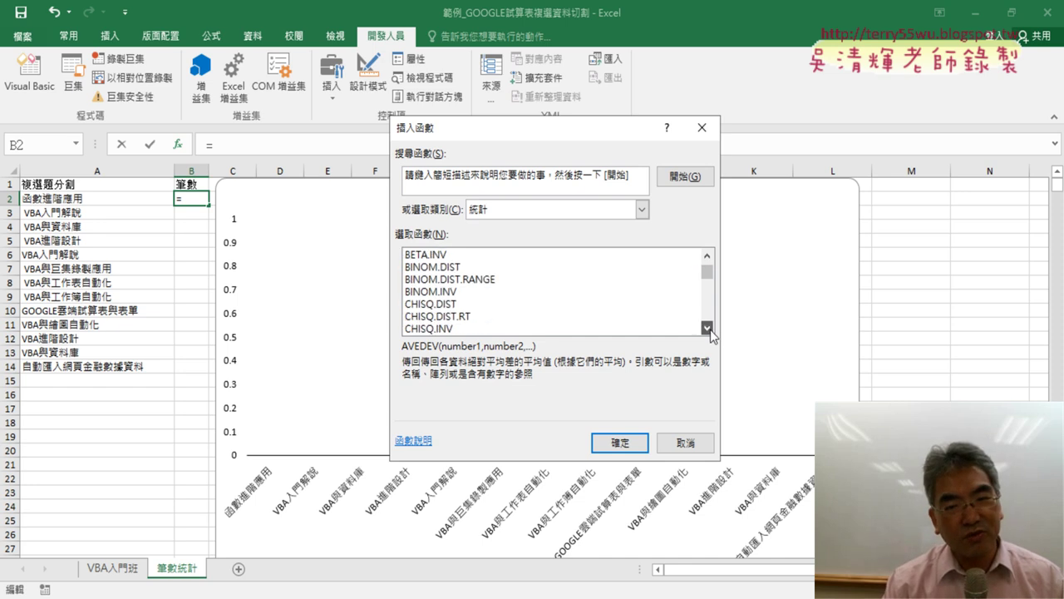
left_click_drag(710, 329, 710, 329)
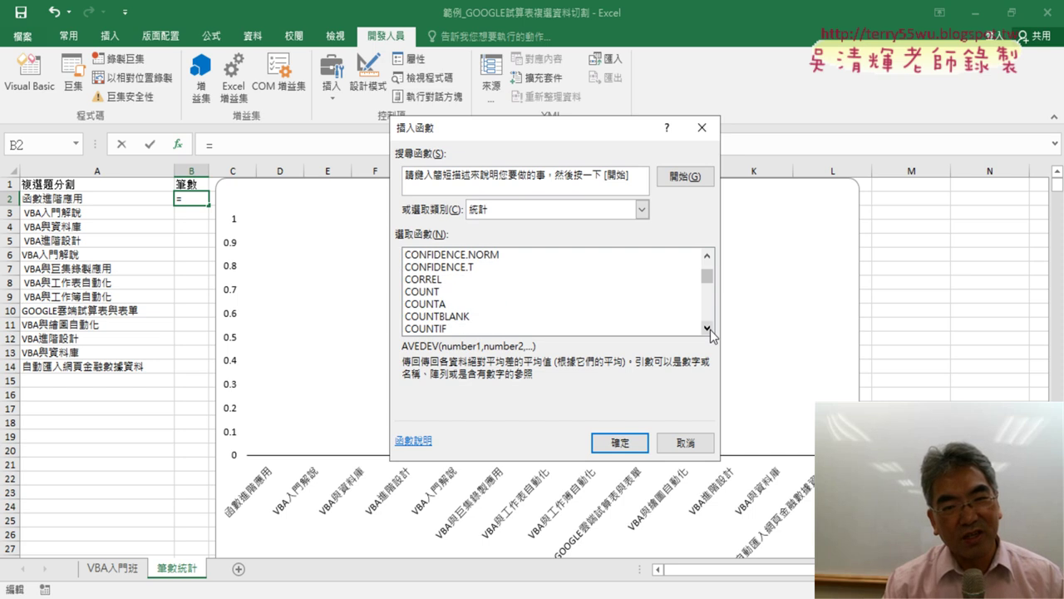
left_click(710, 329)
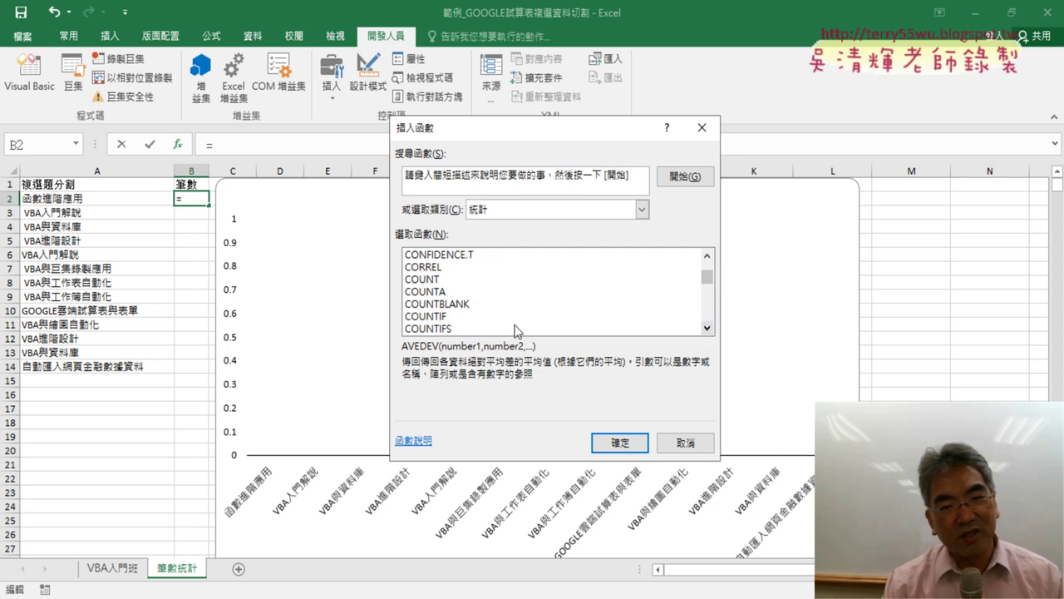
left_click(444, 316)
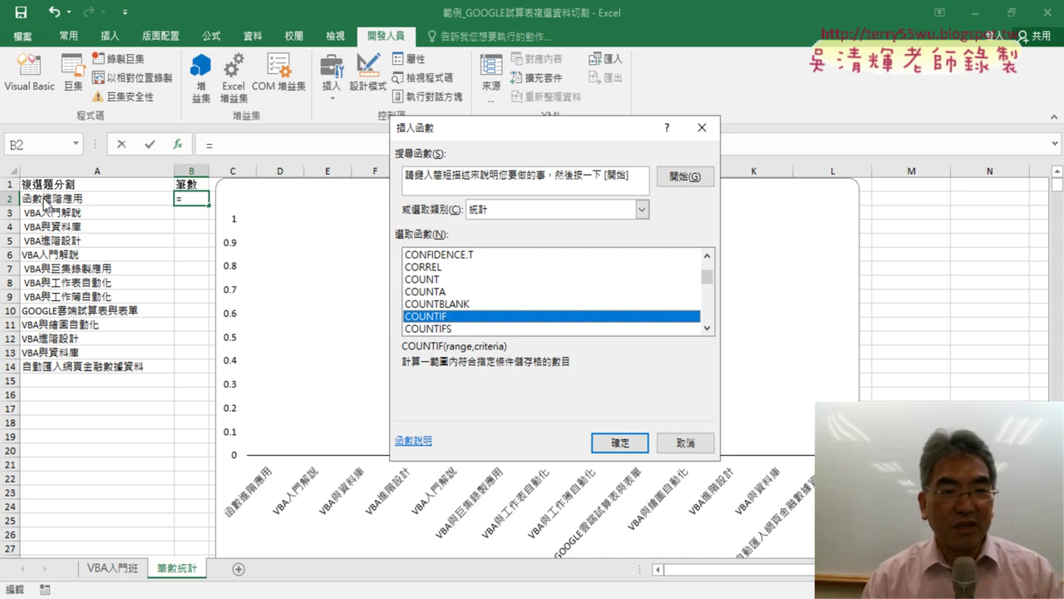
left_click(618, 442)
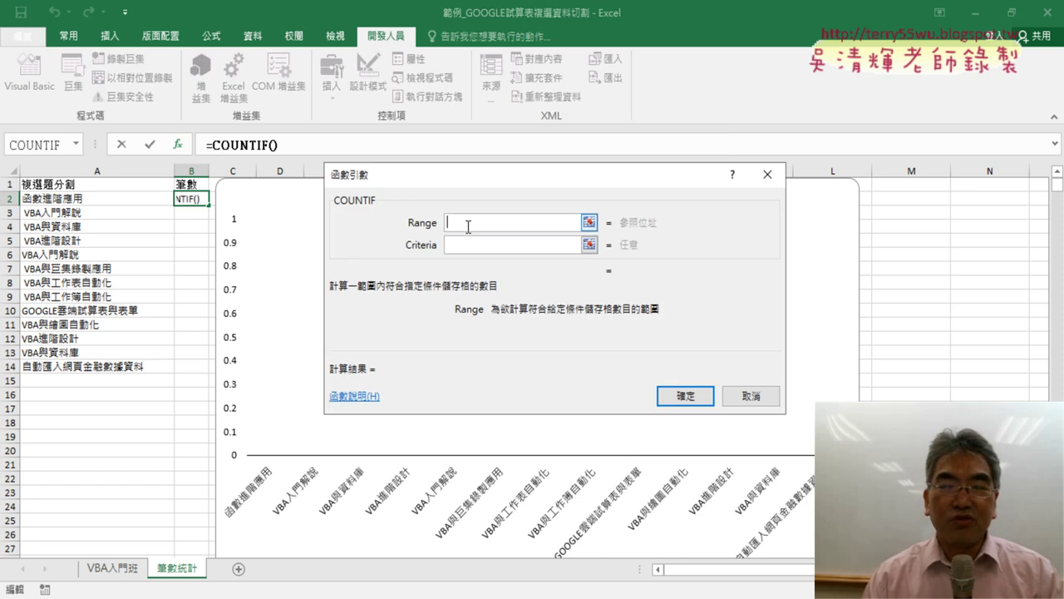
Set the COUNTIF range to VBA入門班!G$2:G$141 with row numbers locked
left_click(114, 569)
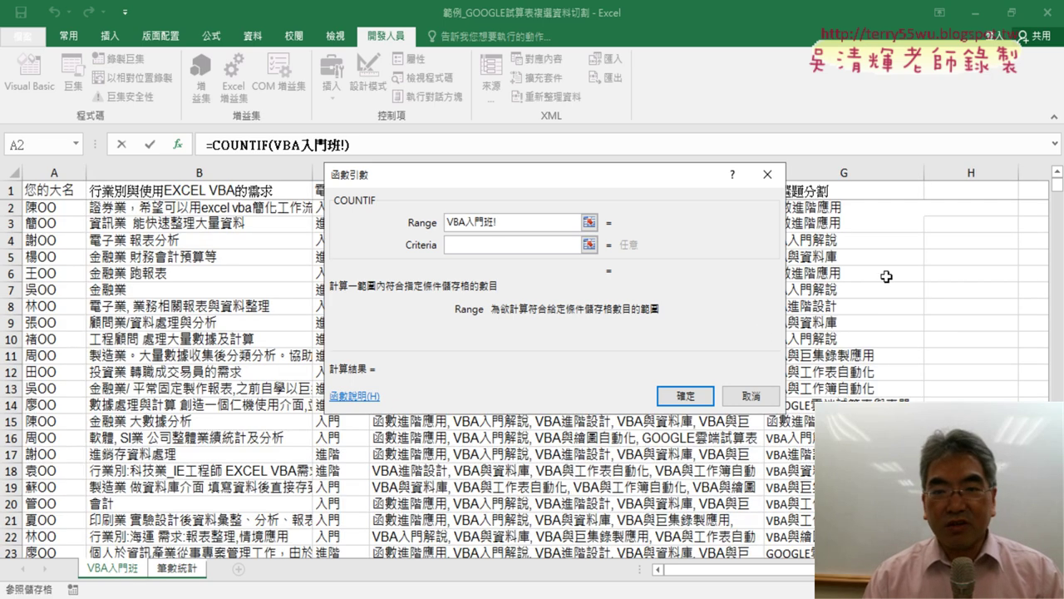
left_click_drag(689, 176, 435, 176)
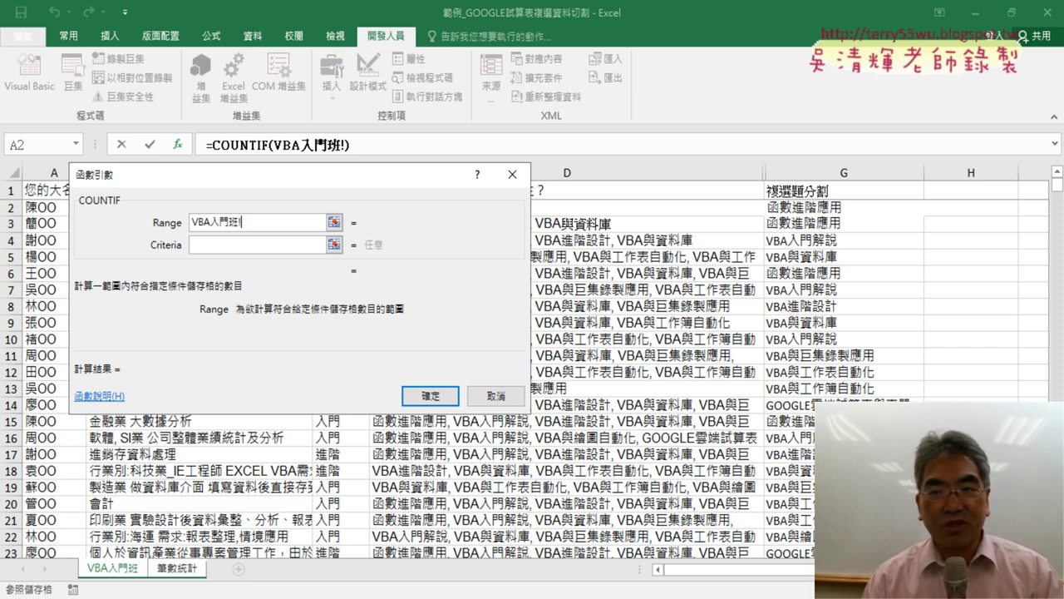
left_click(818, 207)
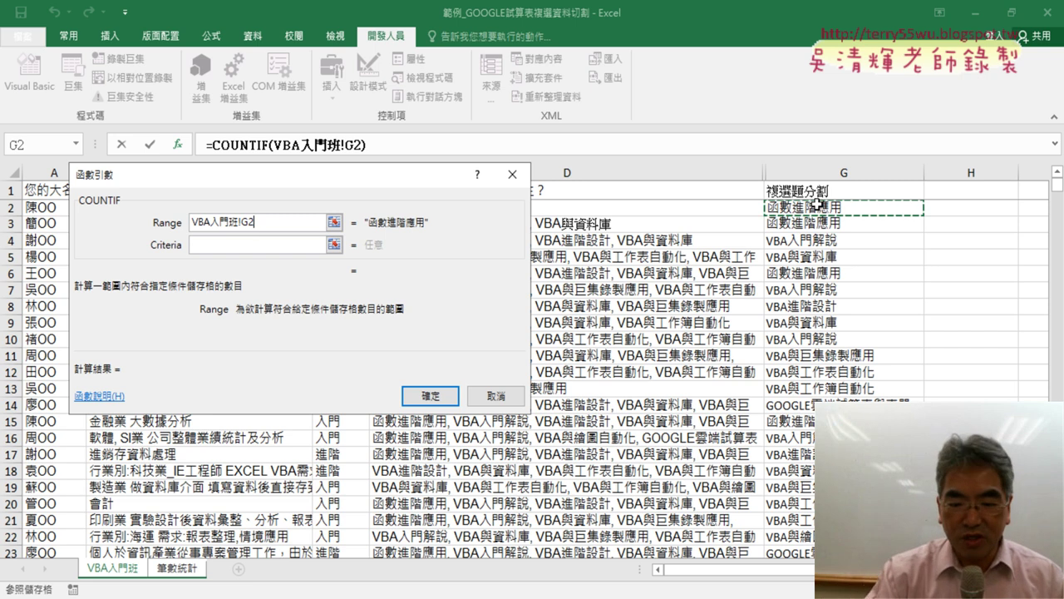
key("ctrl+shift+Down")
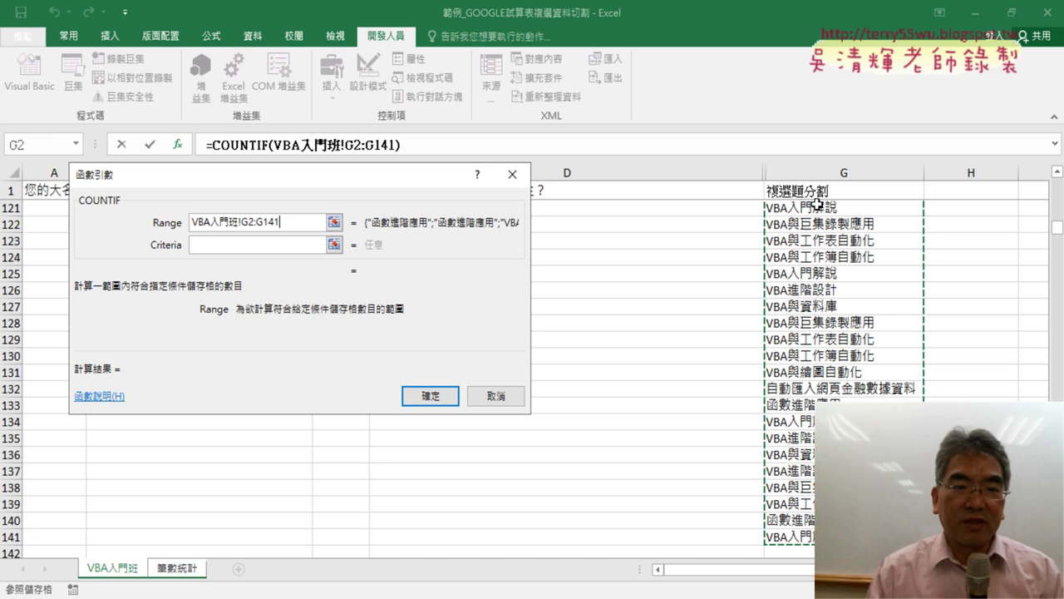
left_click(253, 226)
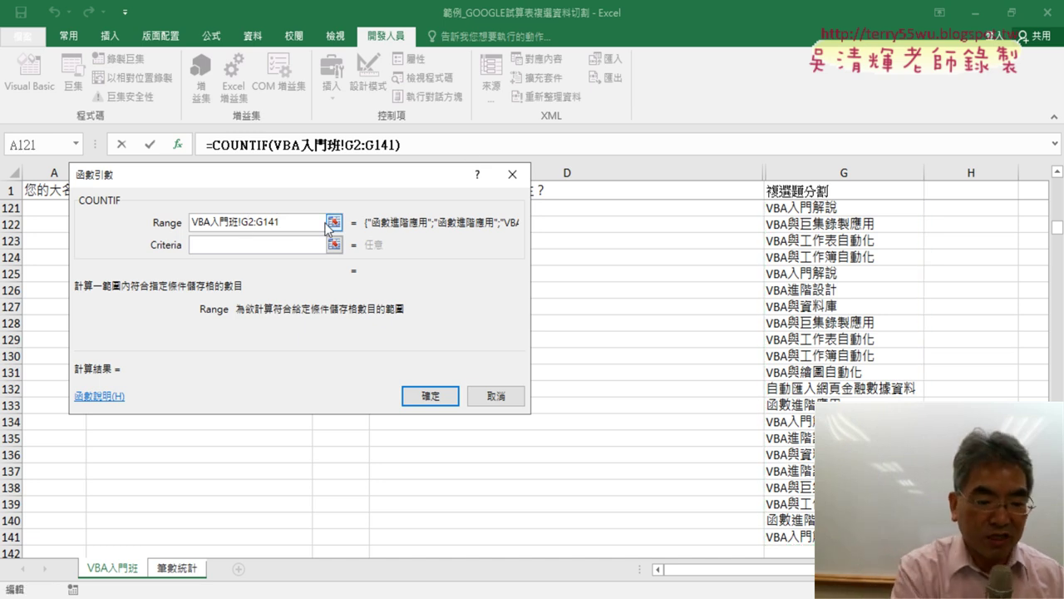
type("$")
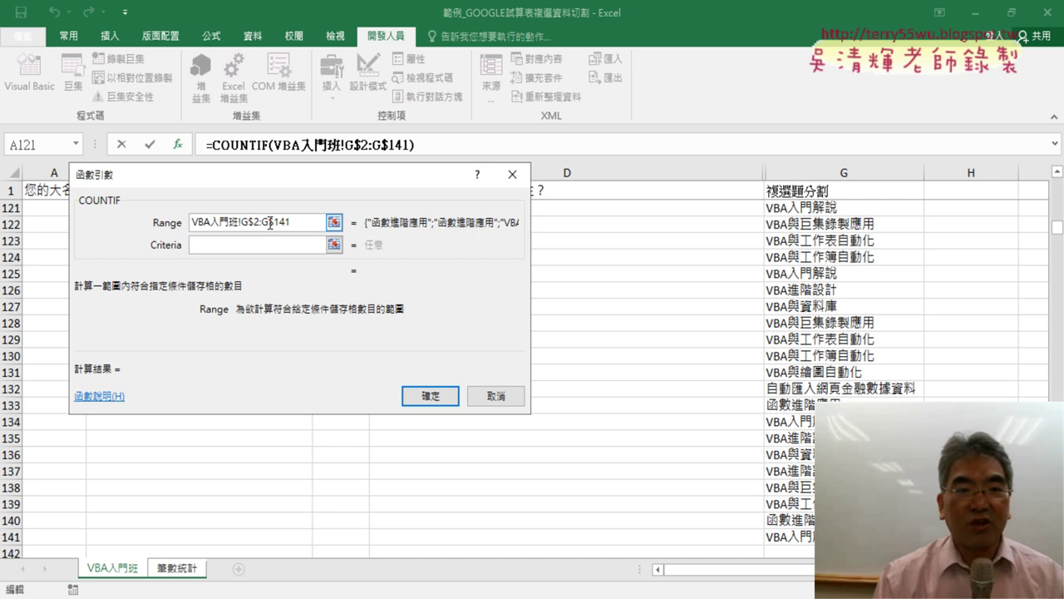
left_click(246, 245)
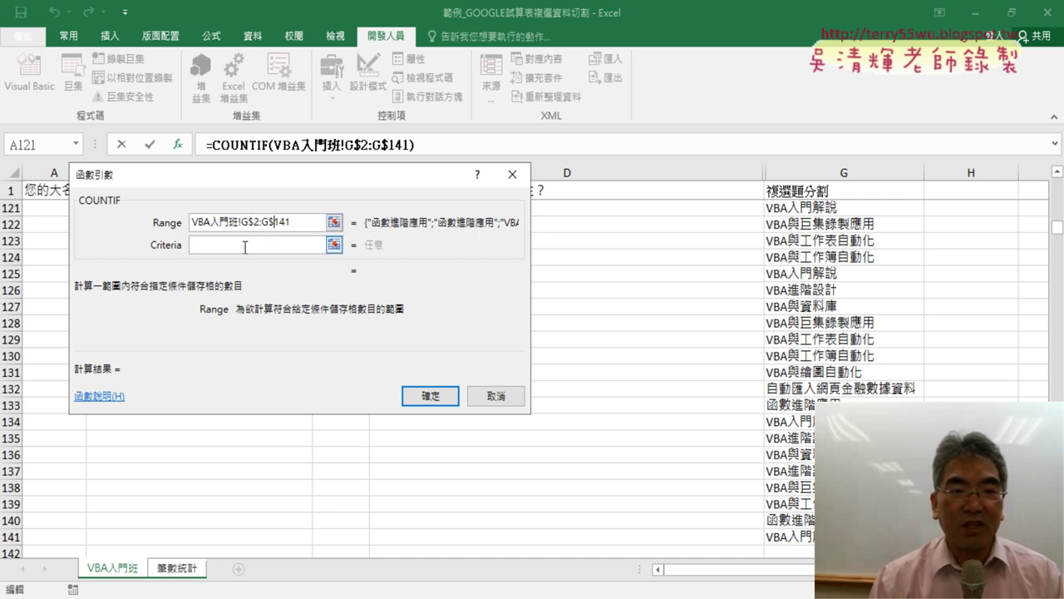
left_click(211, 245)
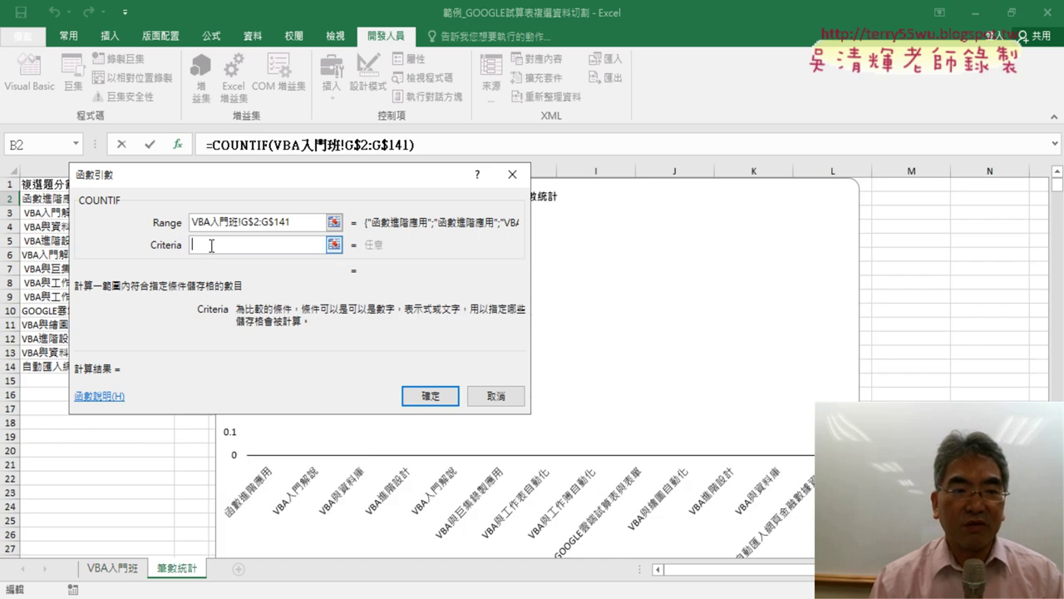
left_click_drag(249, 174, 433, 207)
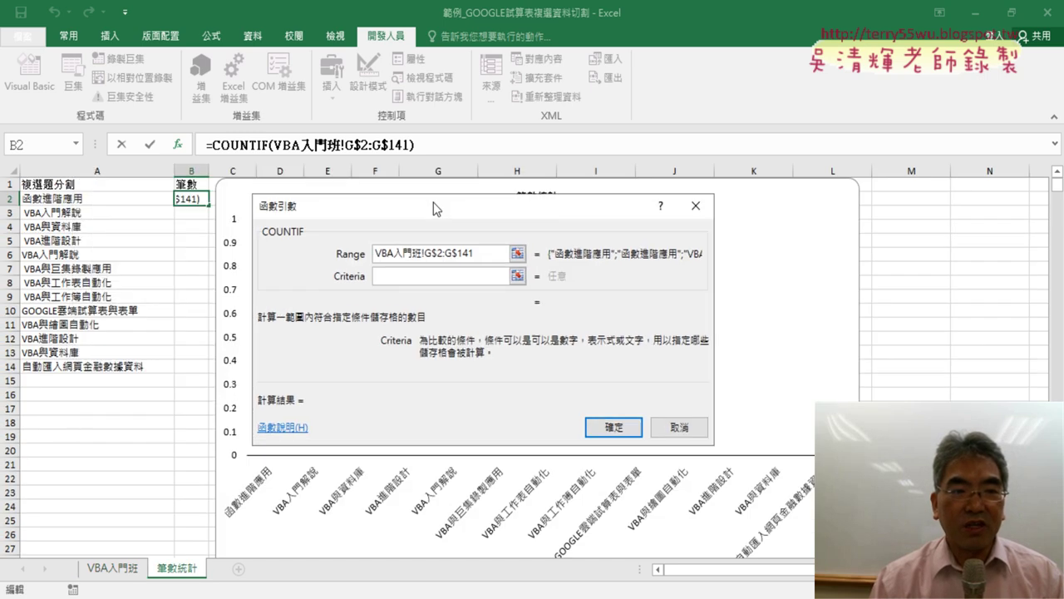
Use A2 as the COUNTIF criteria and fill the count down from B2 to B14
left_click(87, 199)
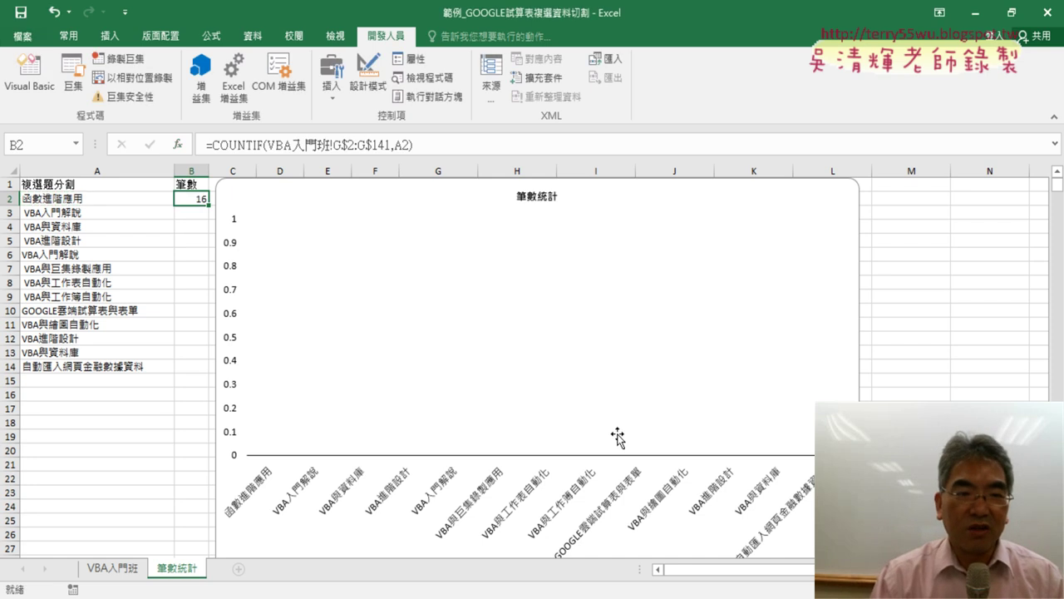
left_click(604, 442)
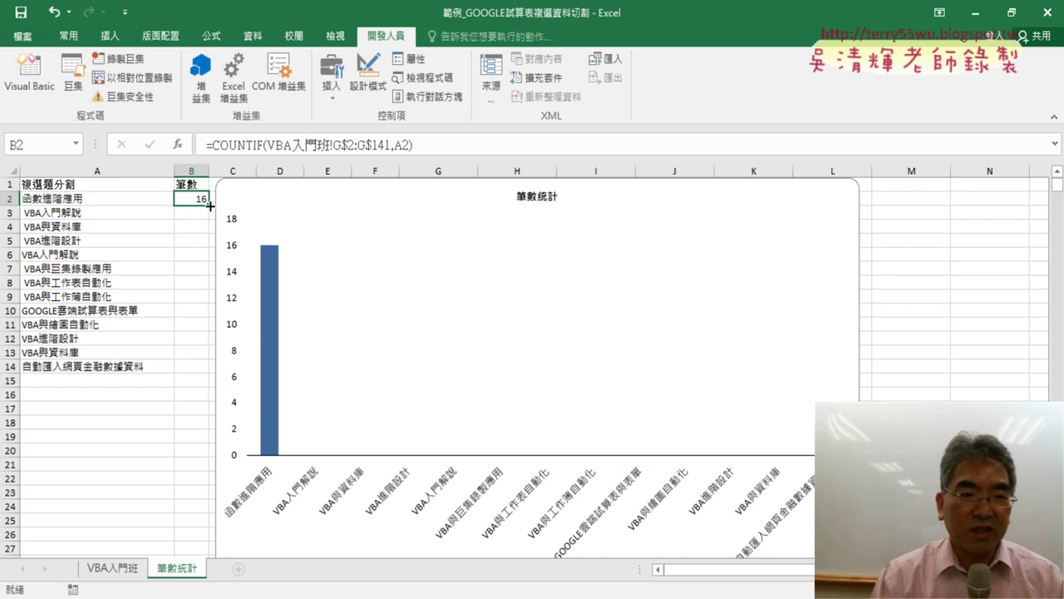
left_click_drag(210, 205, 208, 371)
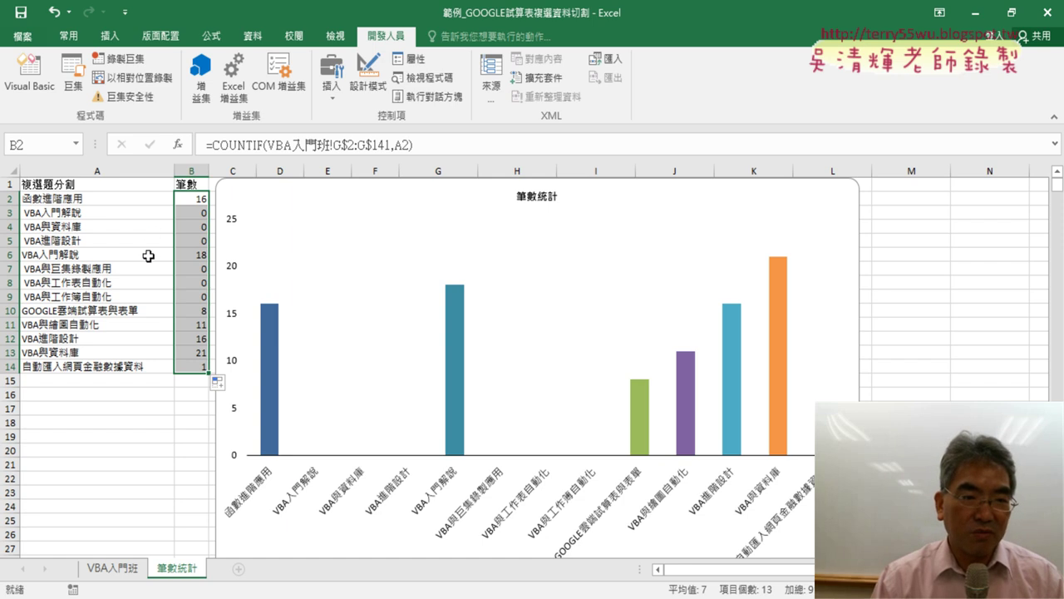
left_click(26, 213)
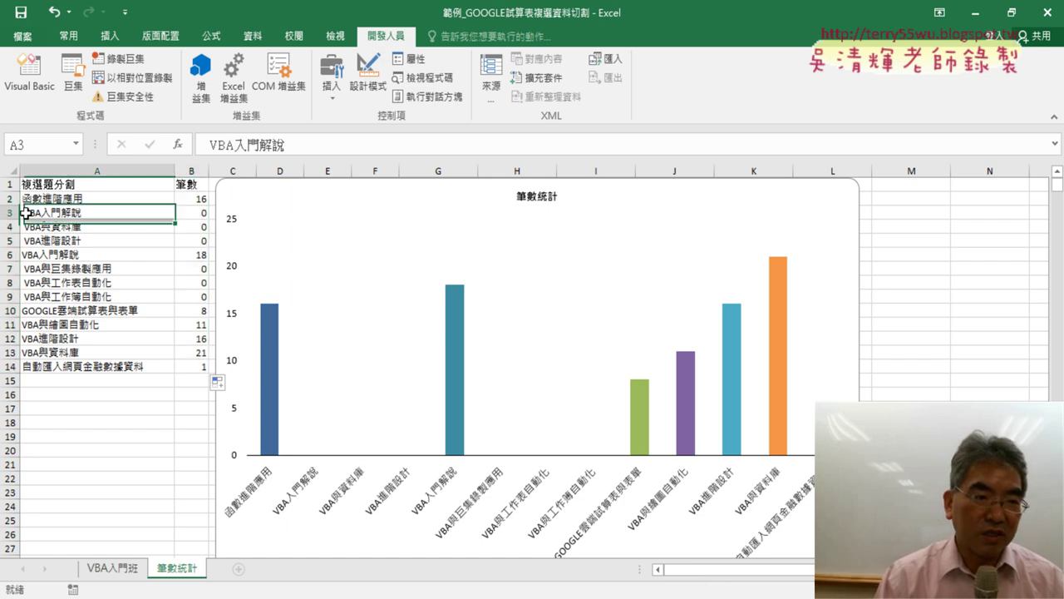
left_click(208, 144)
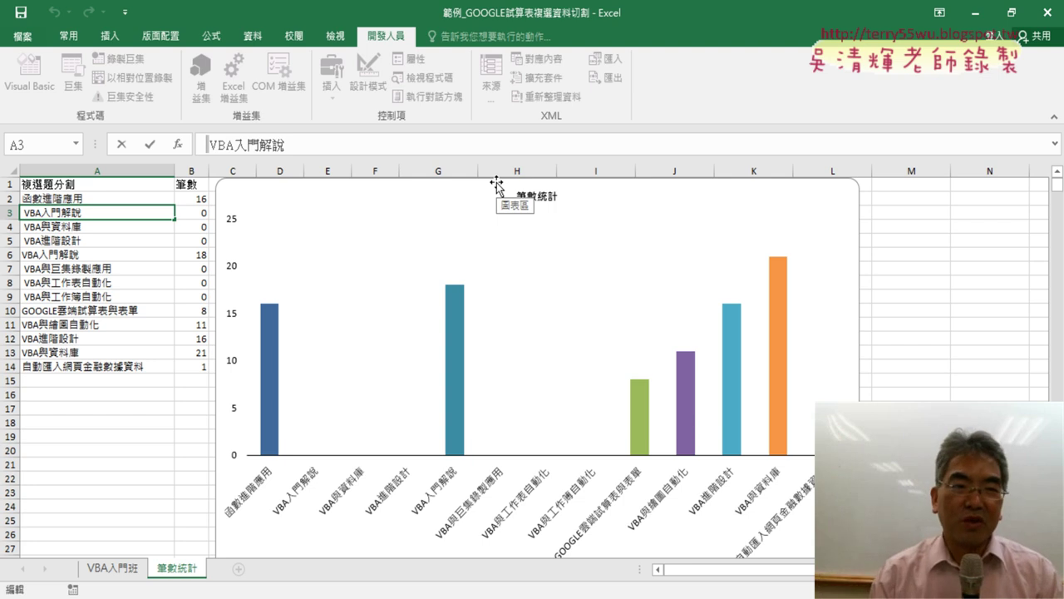
left_click(200, 198)
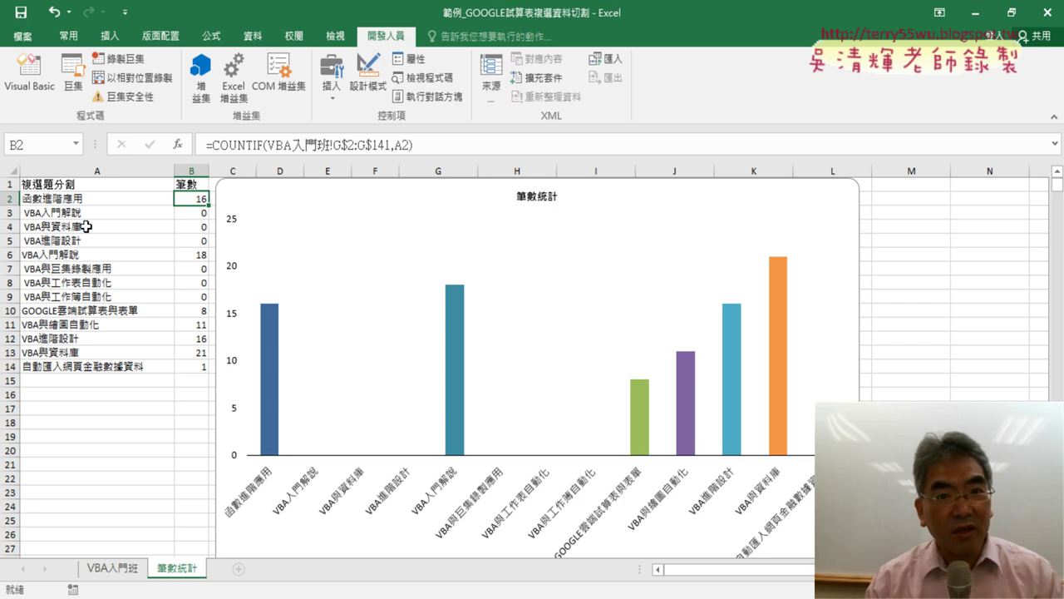
From M3, read the TRIM description in the 文字 function category, then cancel without inserting
left_click(931, 212)
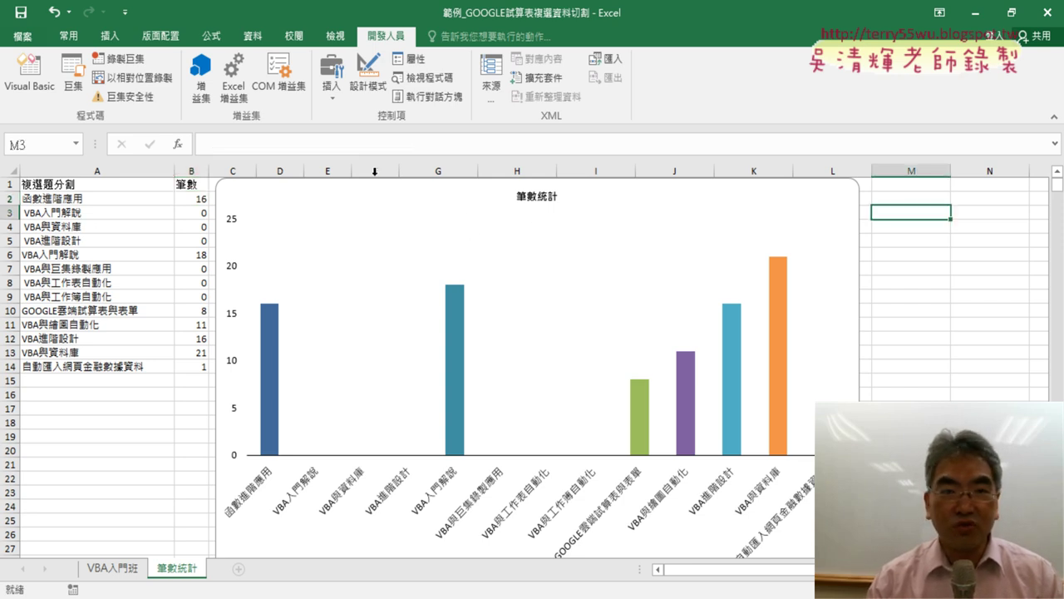
left_click(176, 142)
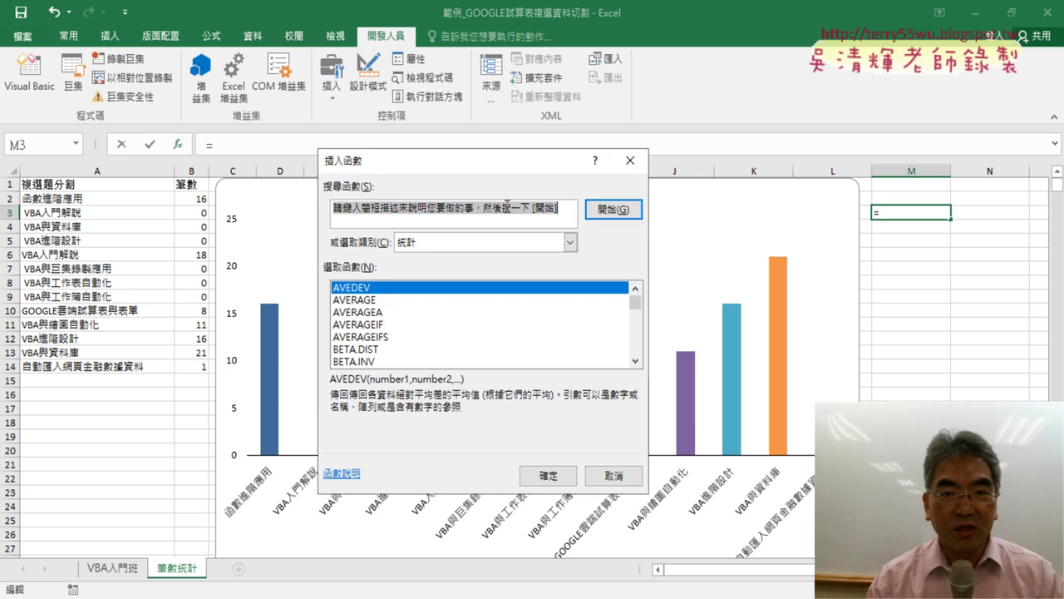
left_click(569, 242)
left_click(523, 357)
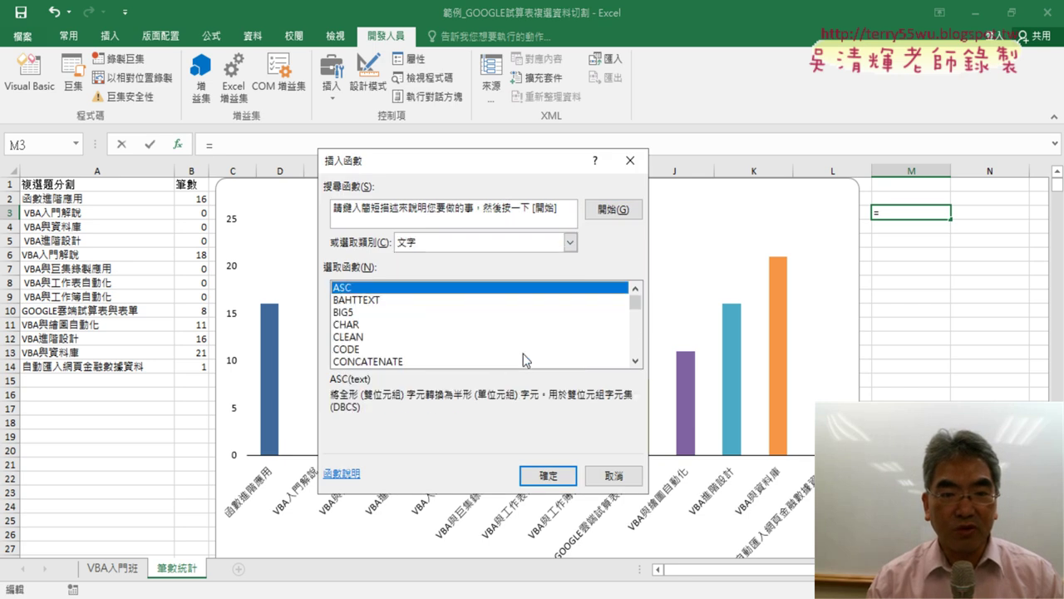
left_click_drag(635, 314, 636, 344)
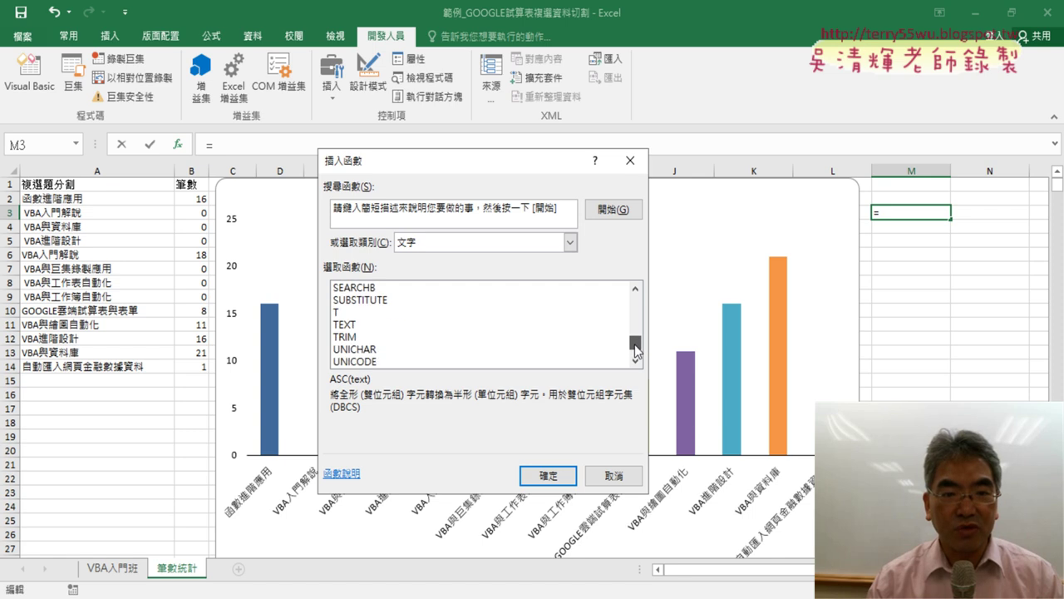
left_click(364, 337)
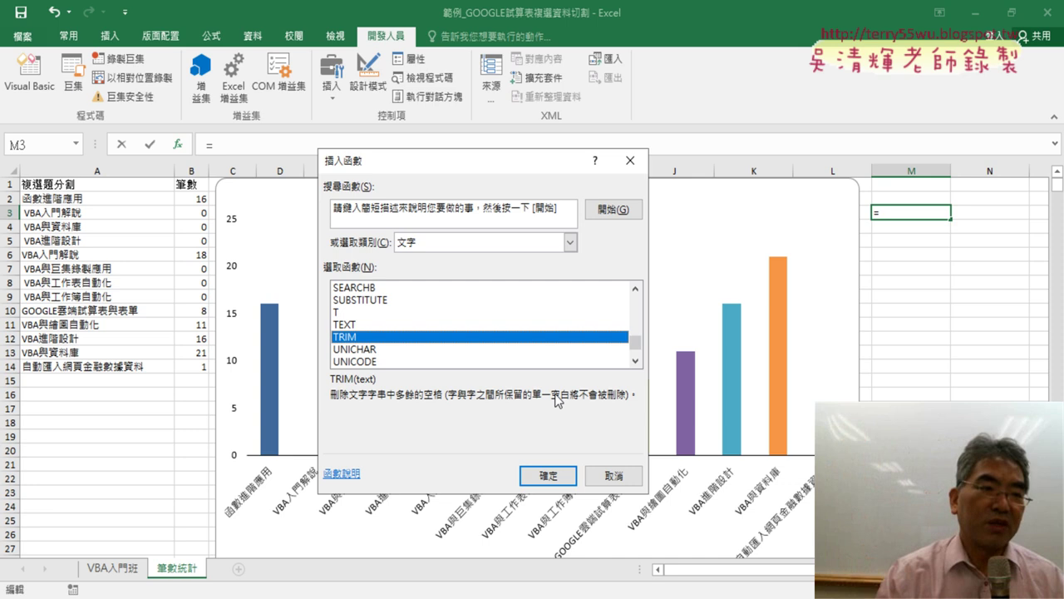
left_click(611, 476)
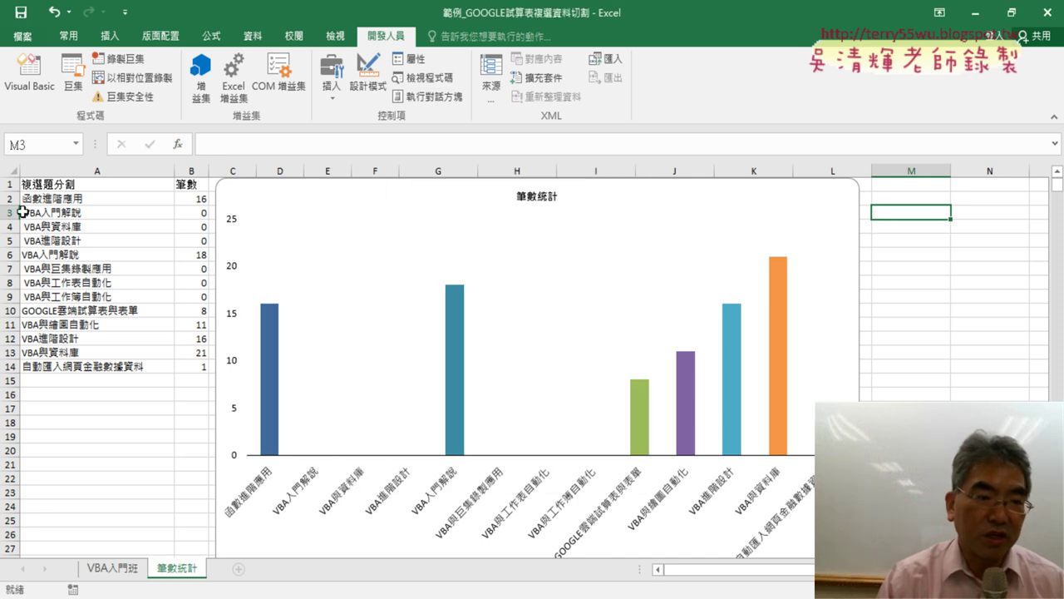
Check A3's text for leading spaces and view B2's COUNTIF formula
double_click(115, 214)
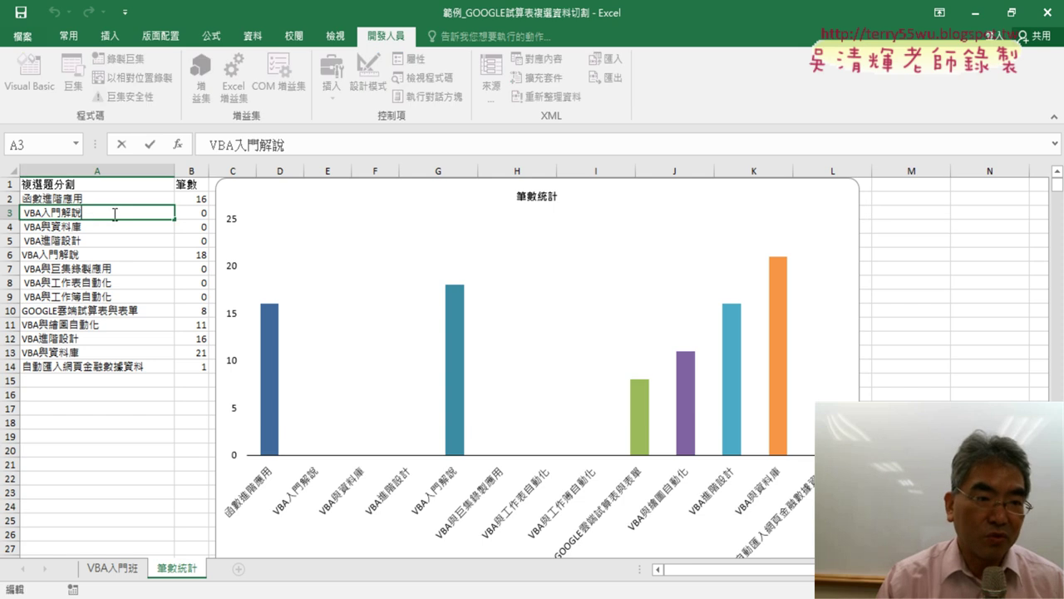
left_click(68, 201)
left_click(198, 201)
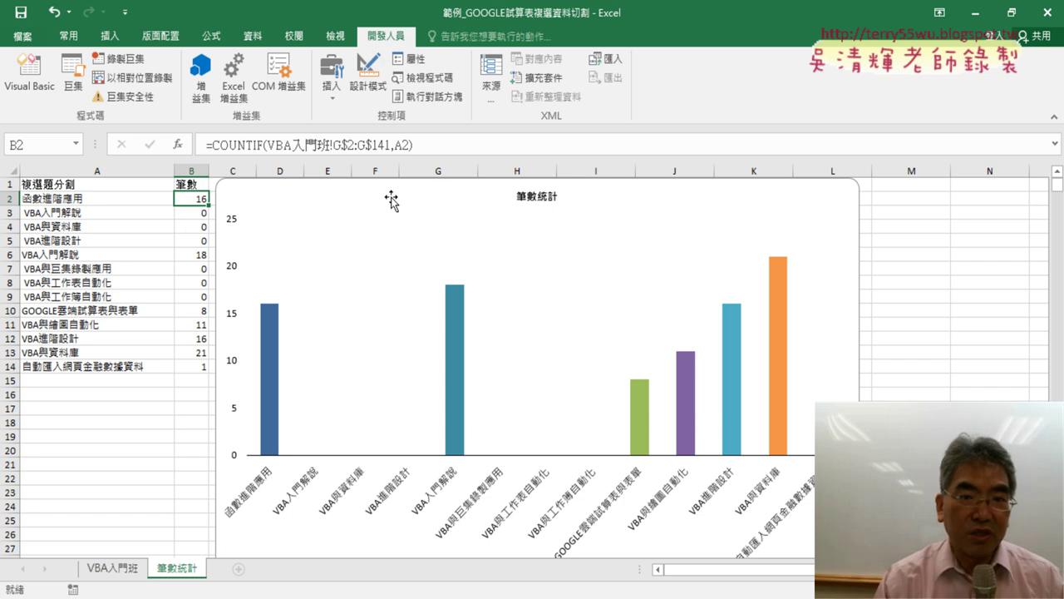
Change B2's criteria to trim(A2) and fill the formula down to B14
left_click(248, 146)
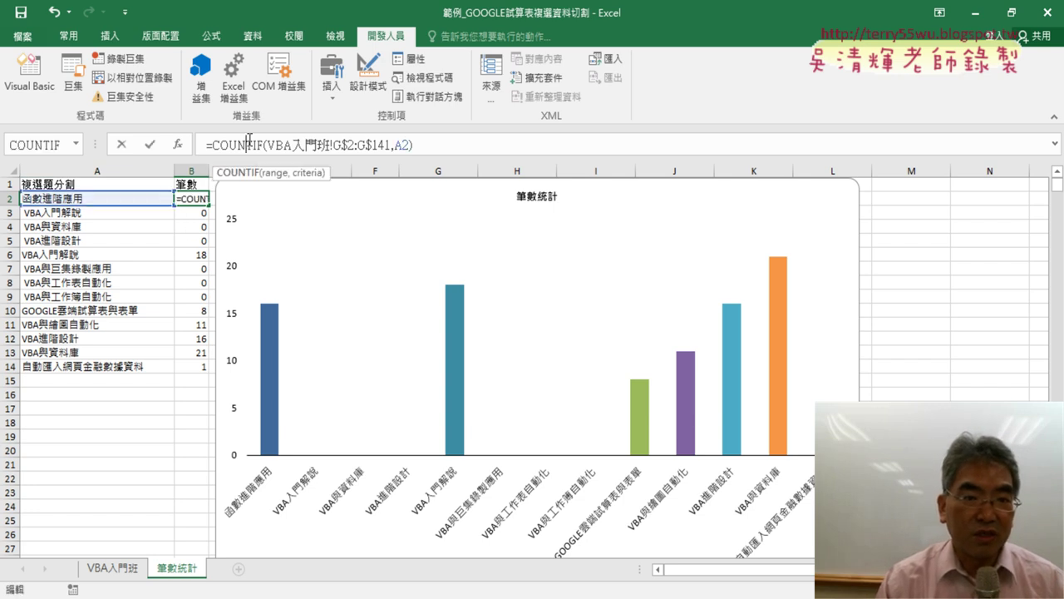
left_click(180, 146)
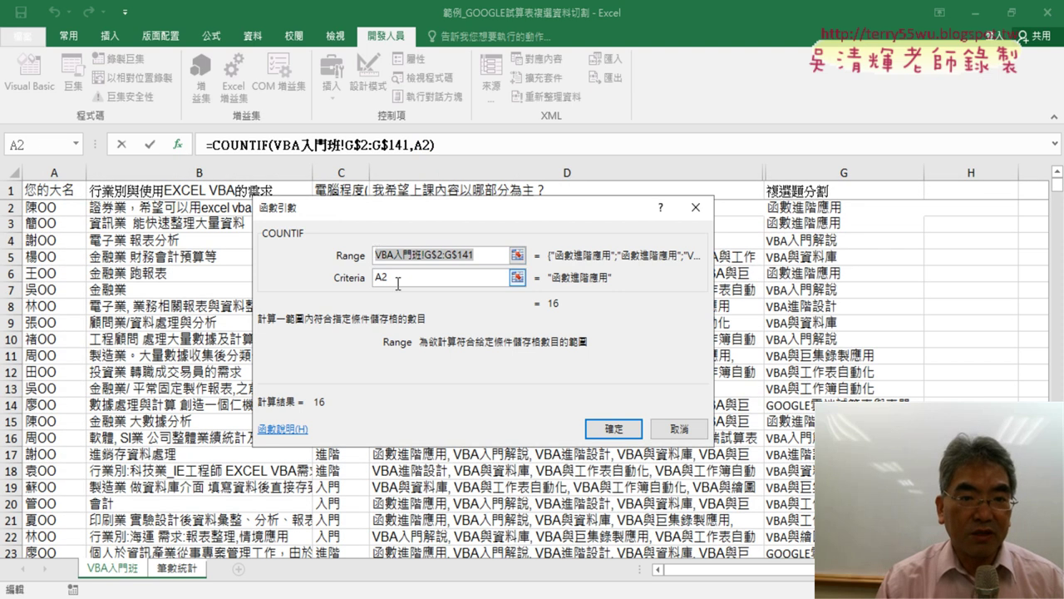
left_click(379, 278)
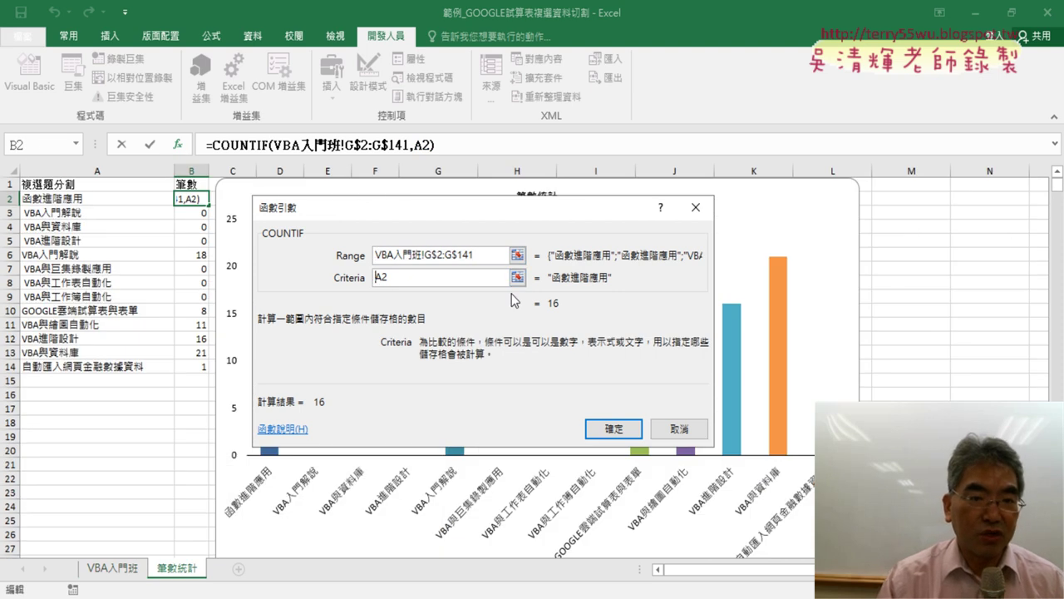
type("\"tr")
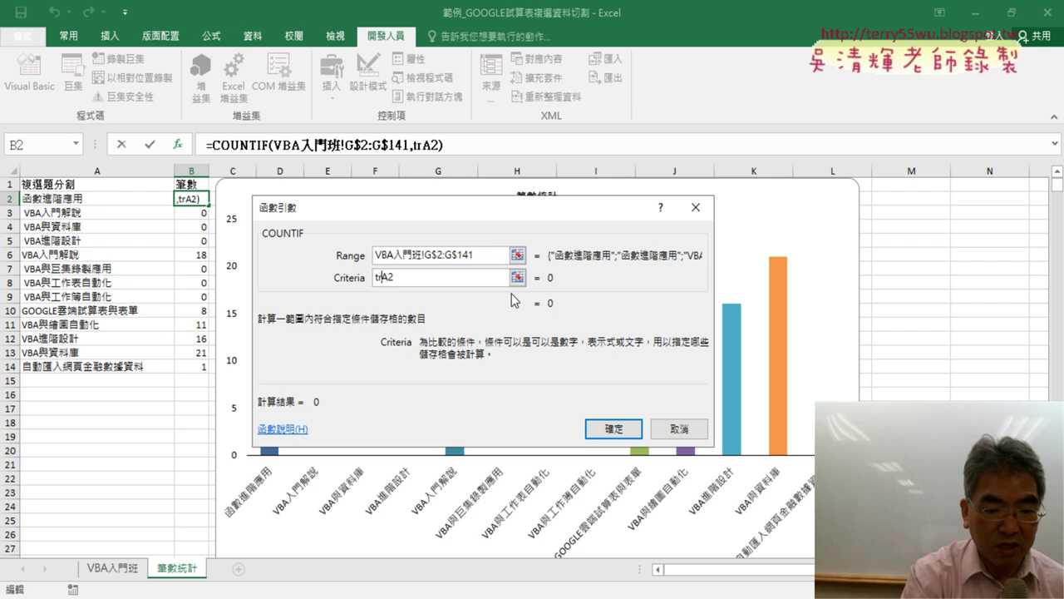
type("im")
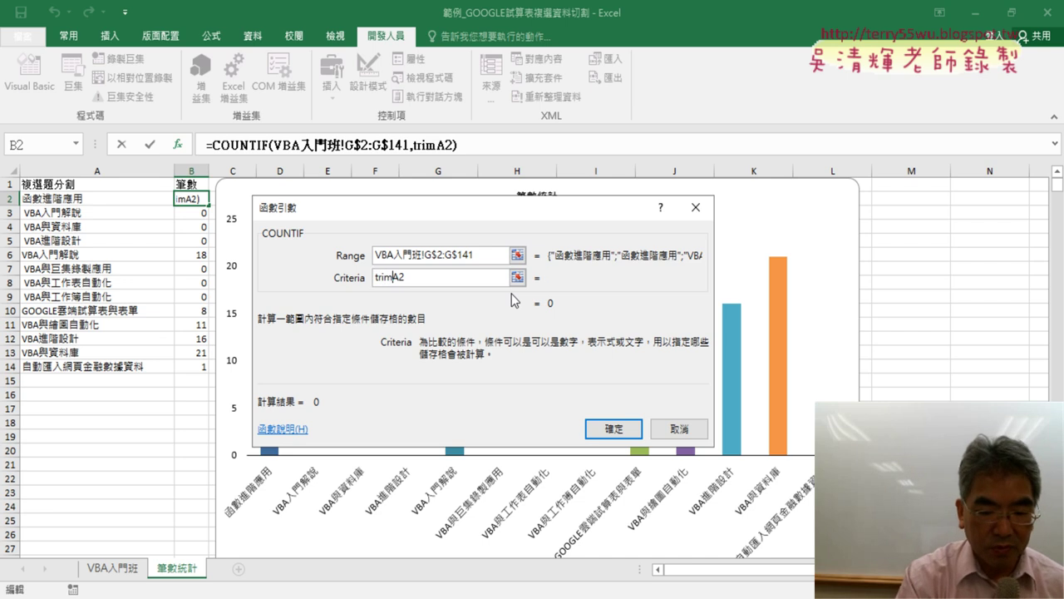
type("(A2")
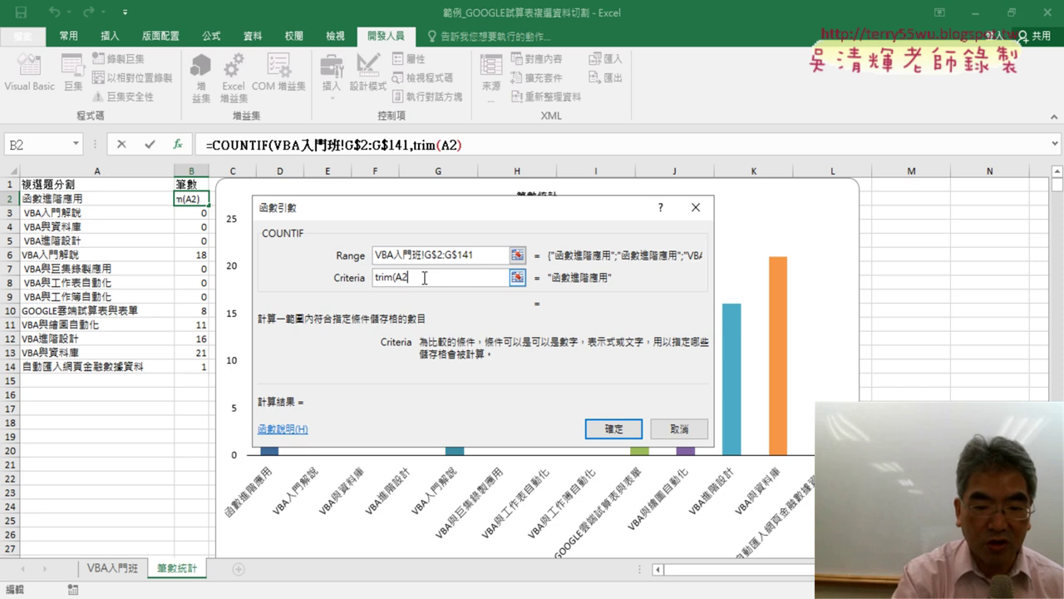
type(")")
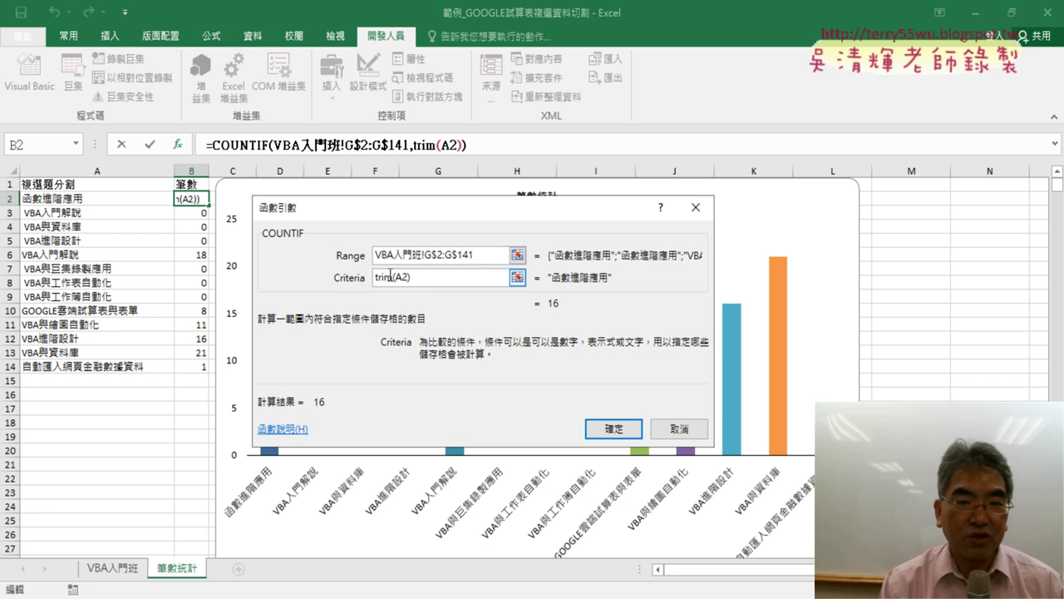
left_click(604, 433)
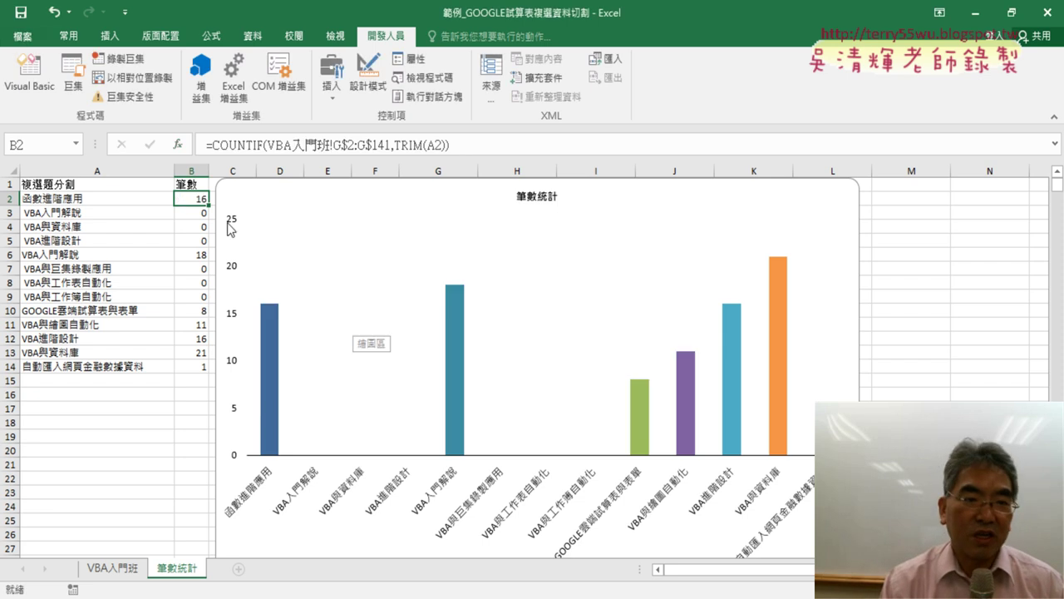
left_click_drag(210, 204, 204, 370)
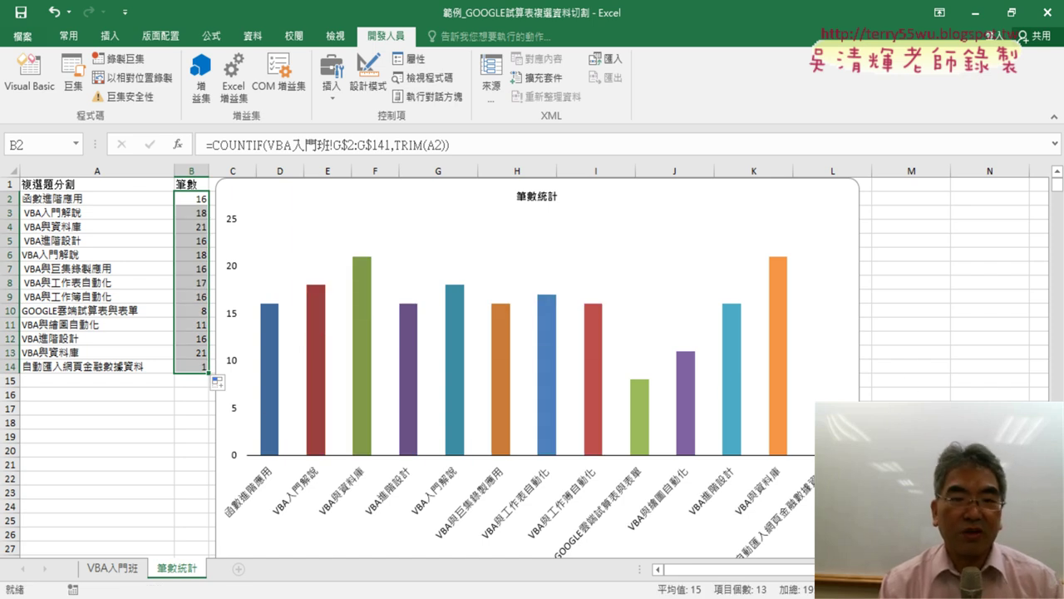
left_click(843, 203)
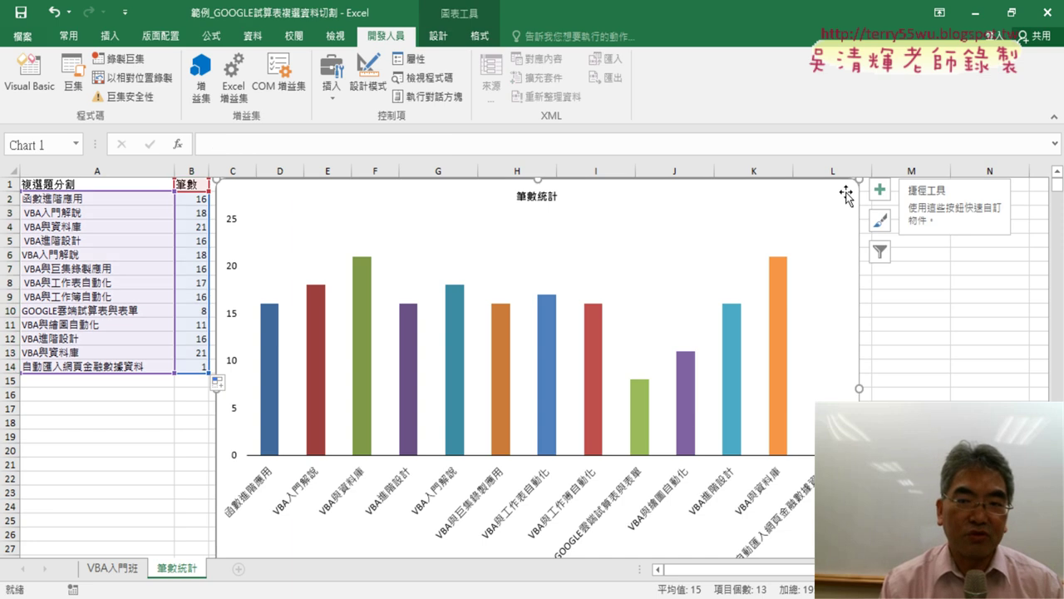
Delete the count chart, and undo a trial column chart that was inserted and moved
key("Delete")
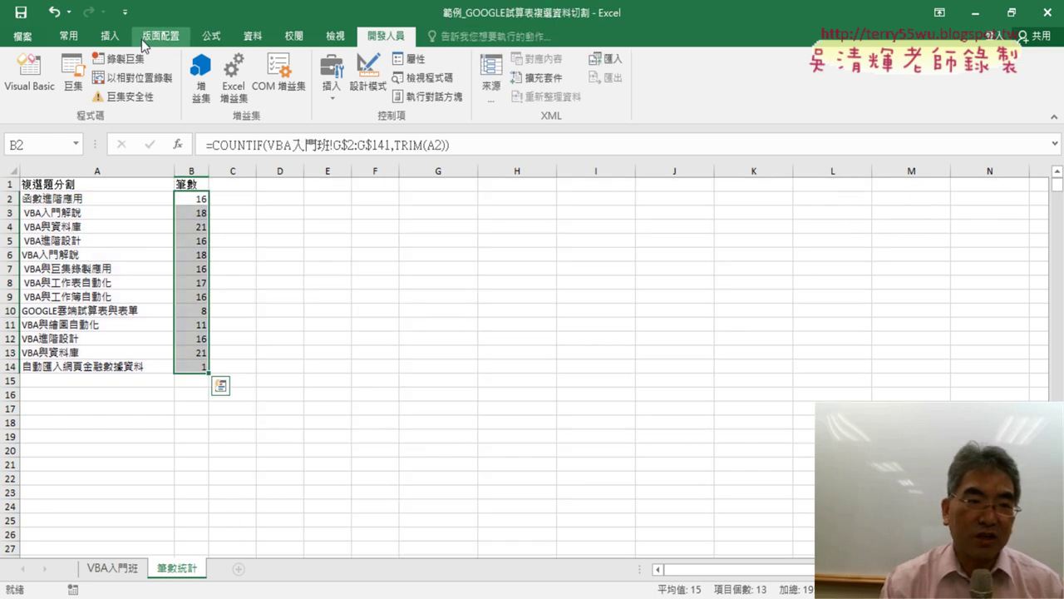
left_click(110, 38)
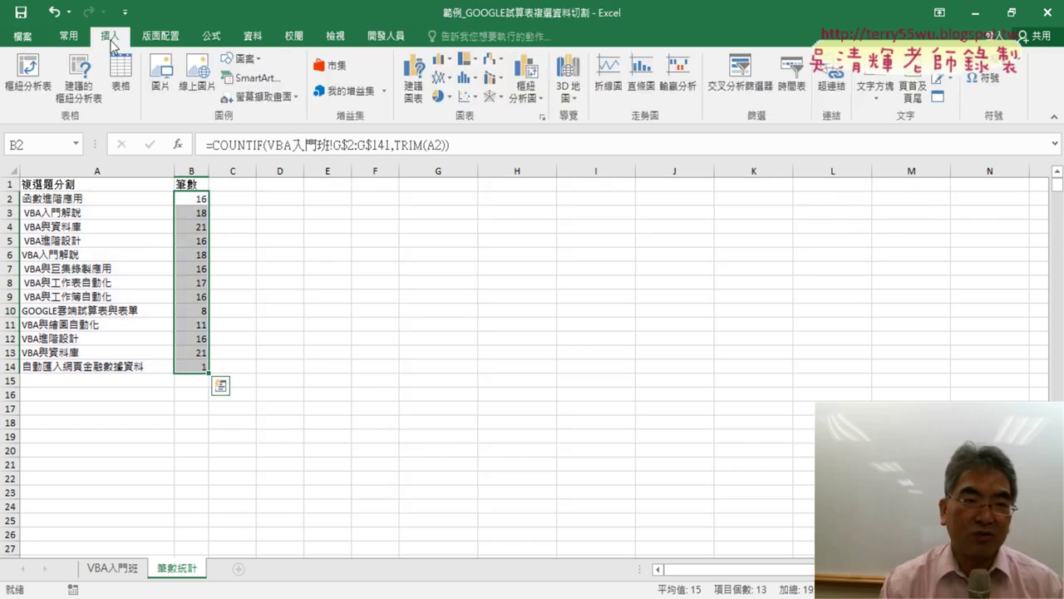
left_click(466, 78)
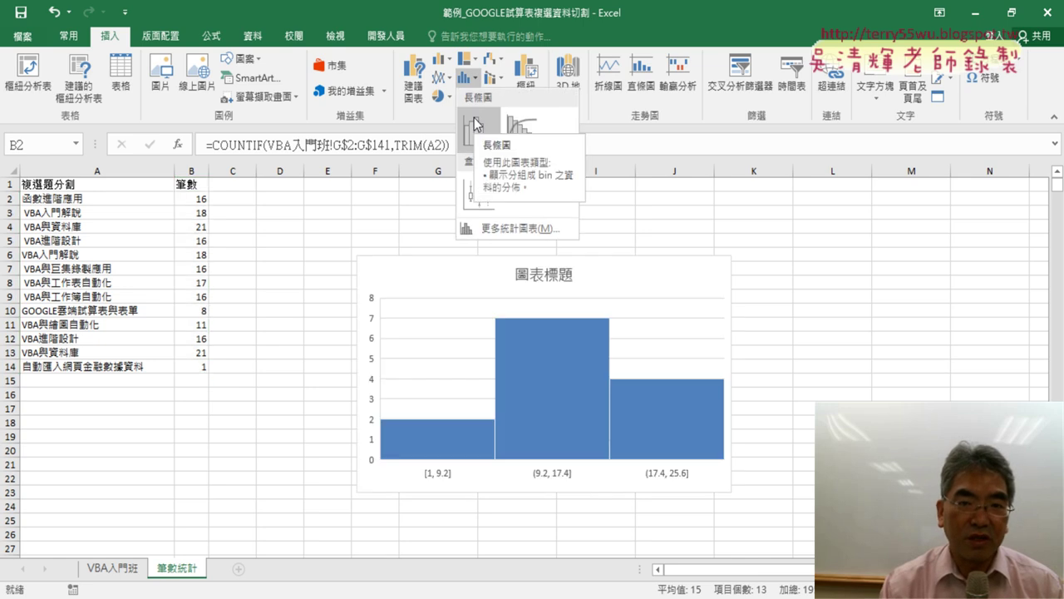
left_click(442, 60)
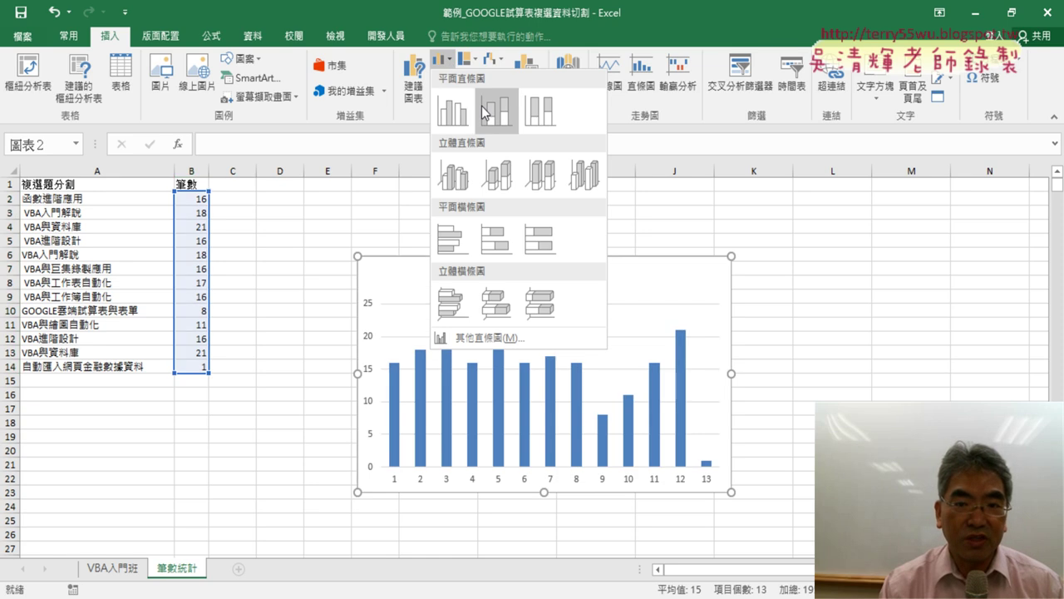
left_click(453, 110)
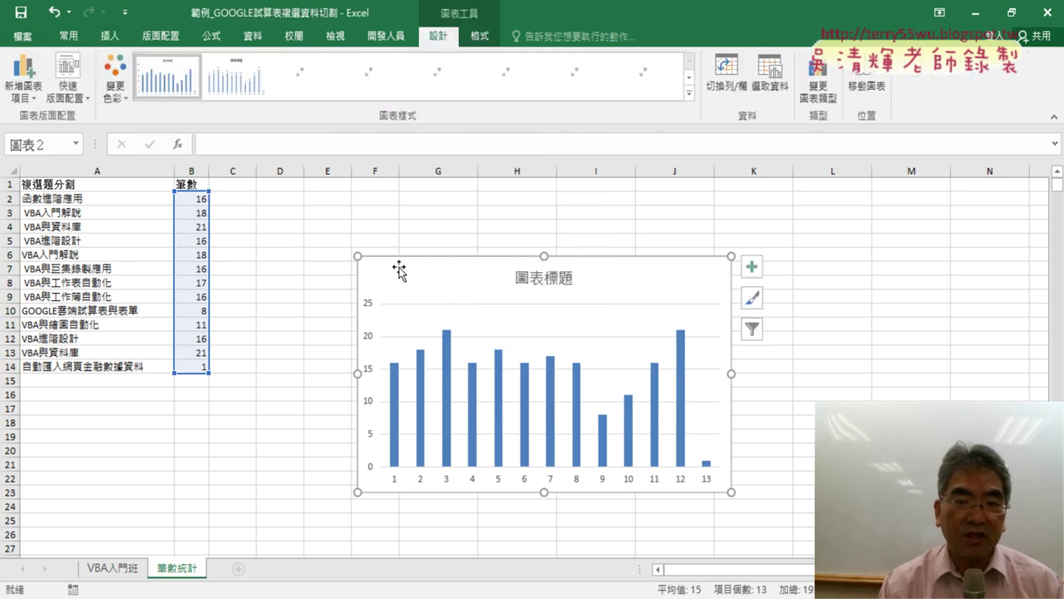
left_click_drag(404, 268, 261, 191)
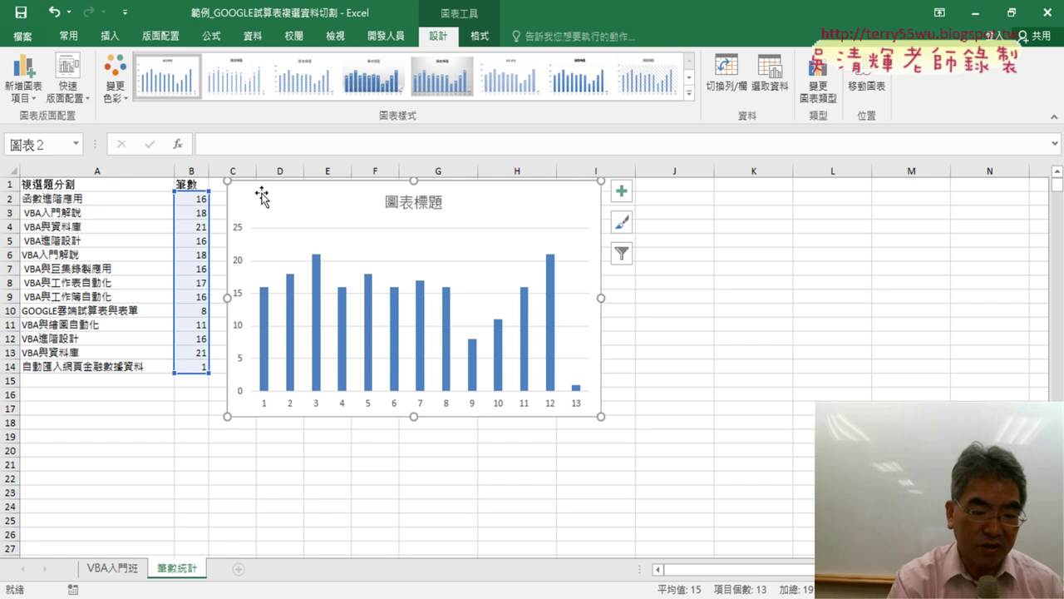
key("ctrl+z")
key("ctrl+z")
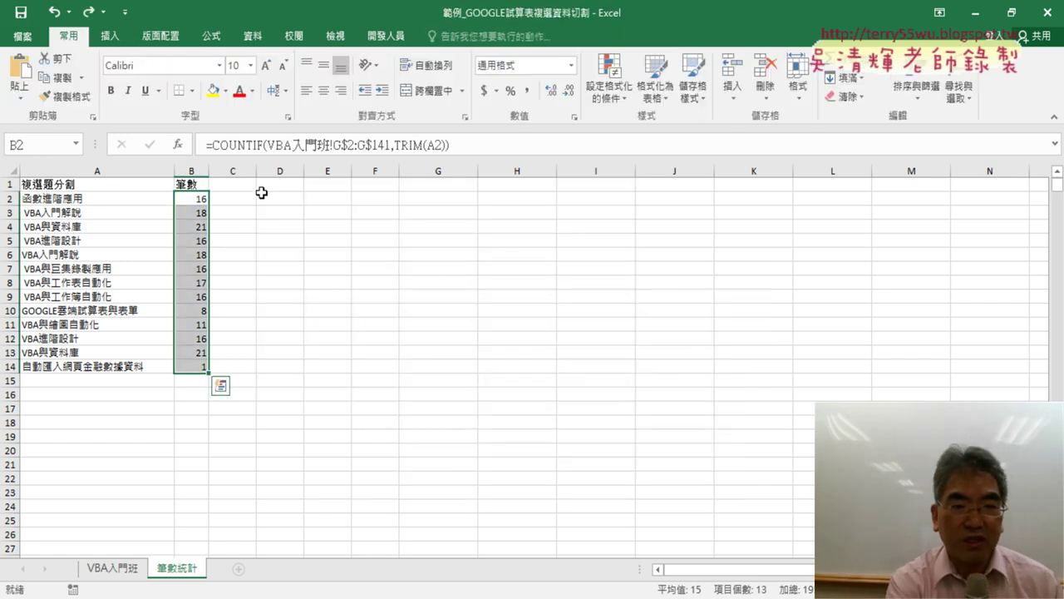
key("ctrl+z")
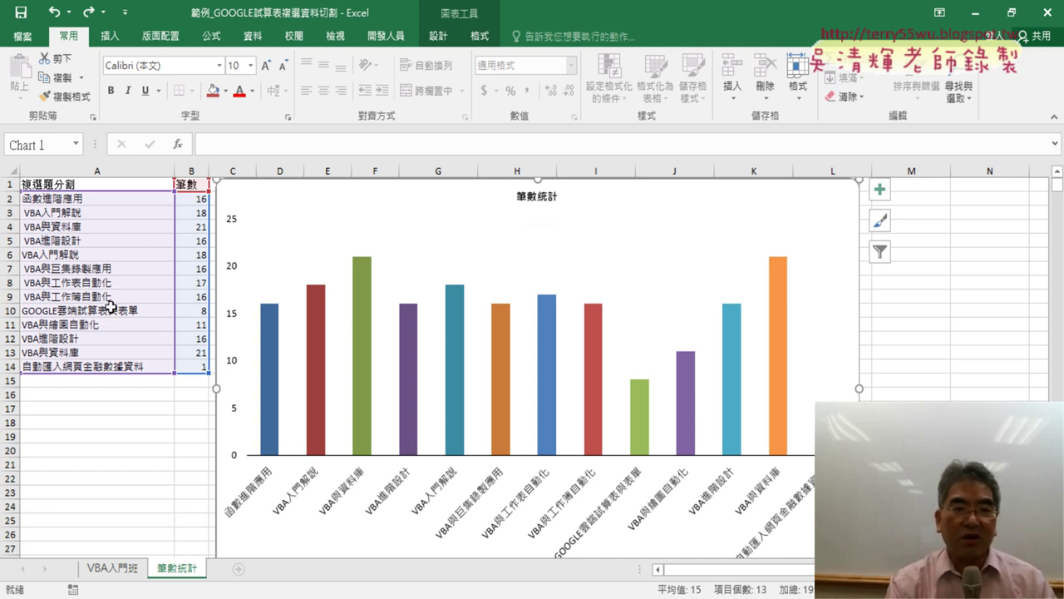
Select B2 to view its TRIM-based COUNTIF formula beside the restored chart
left_click(190, 199)
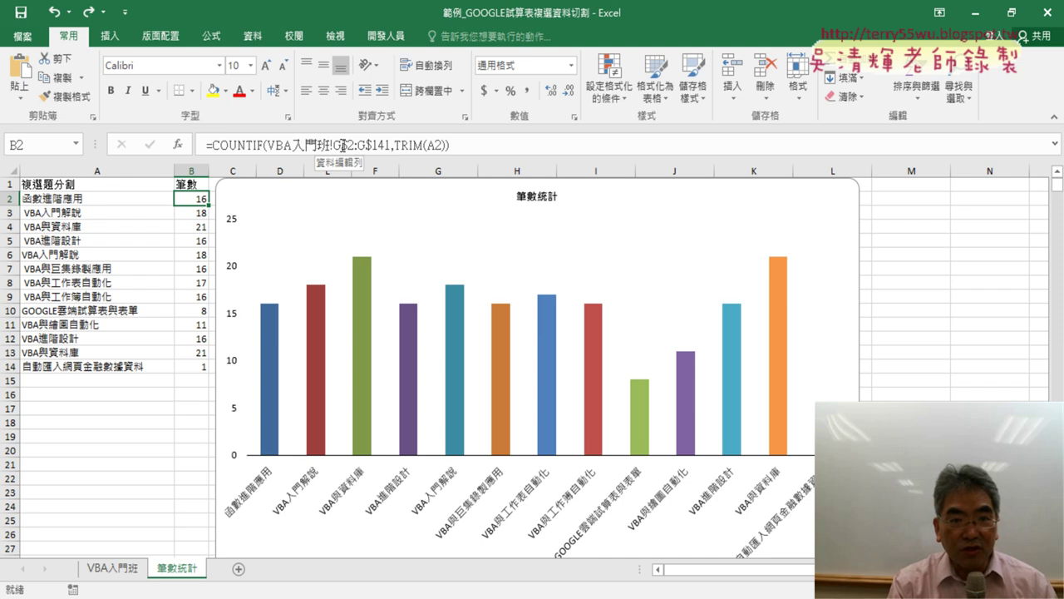
Confirm the B2 formula =COUNTIF(VBA入門班!G$2:G$141,TRIM(A2)), which returns 16 for 函數進階應用
left_click(344, 145)
left_click(344, 145)
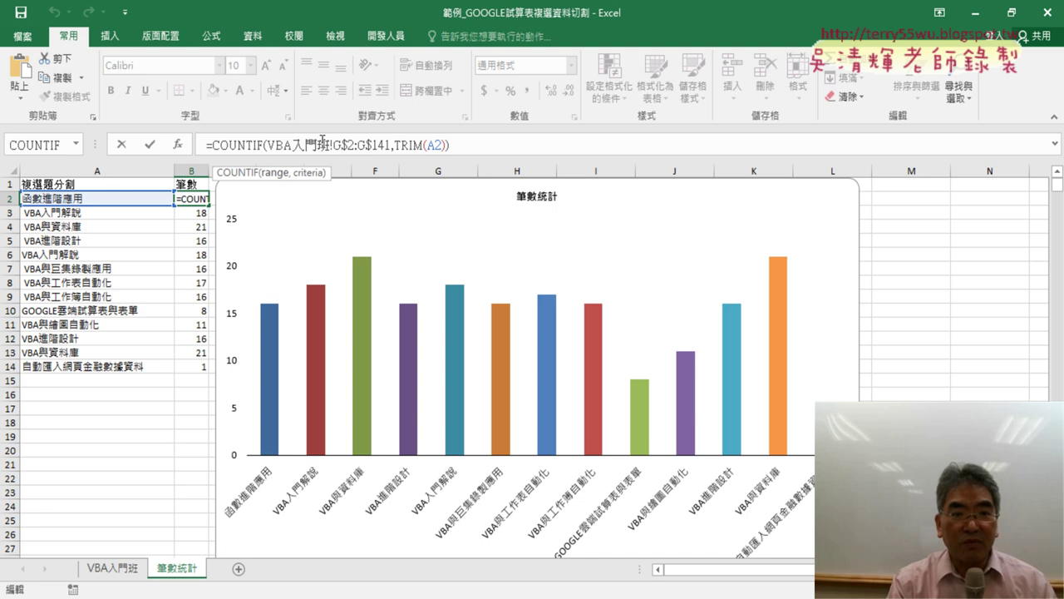
left_click(341, 145)
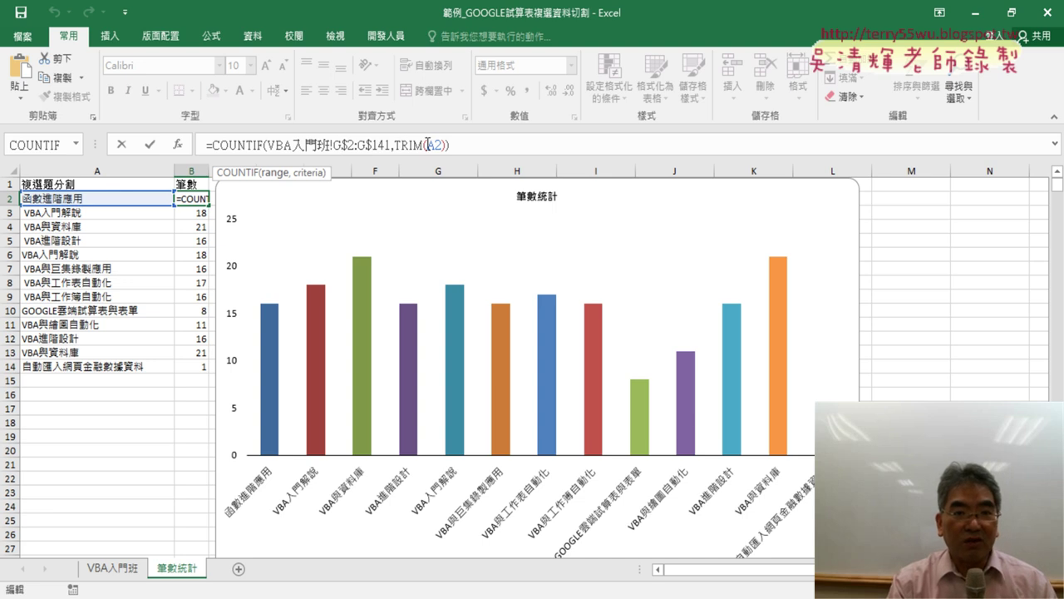
left_click_drag(397, 144, 430, 145)
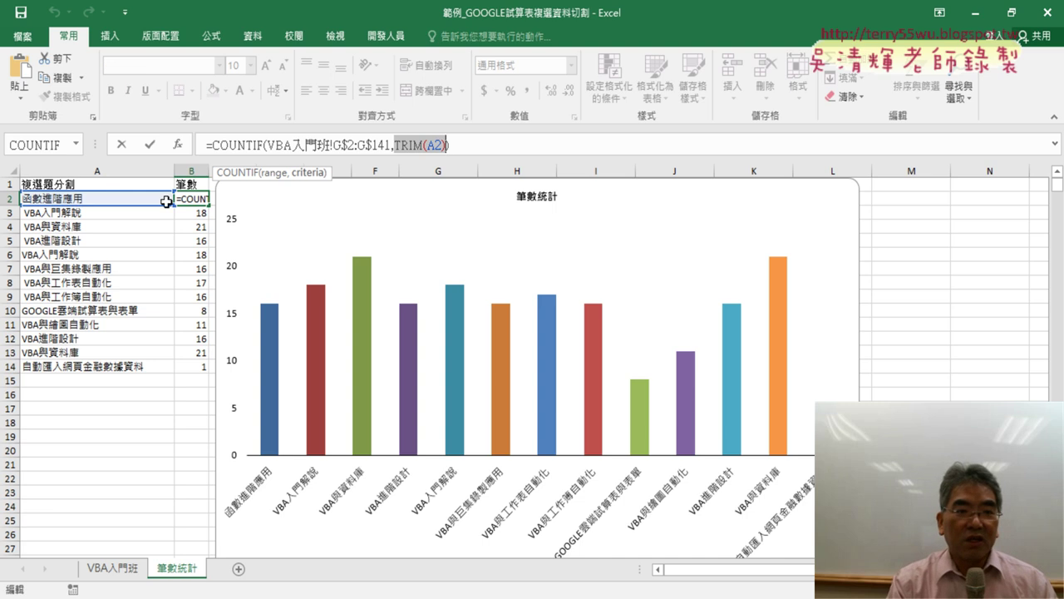
left_click(122, 144)
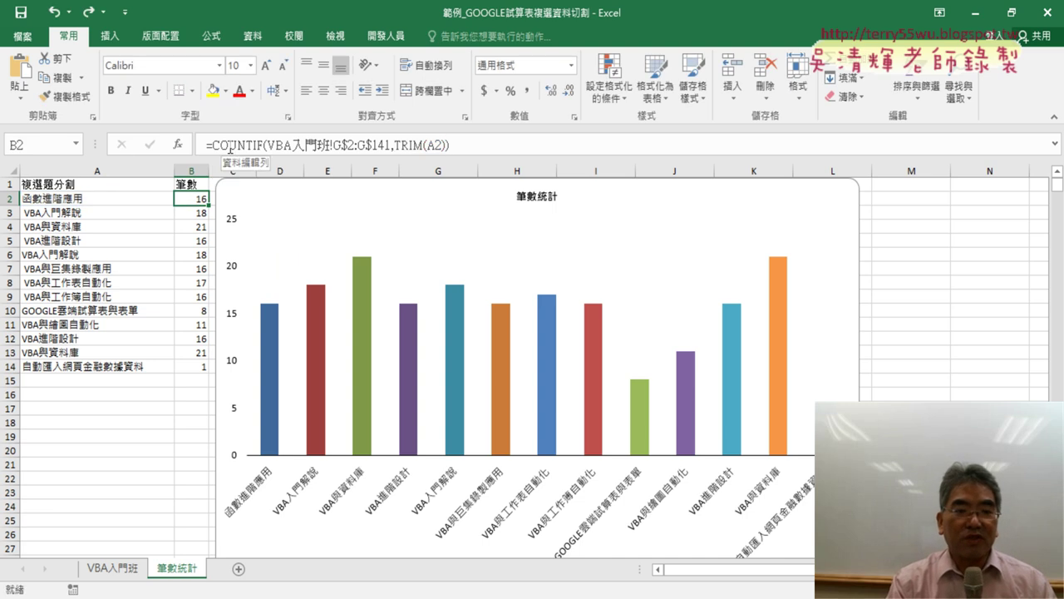
Go back to the VBA入門班 data and select cell D3 inside it, ready for a PivotTable
left_click(123, 571)
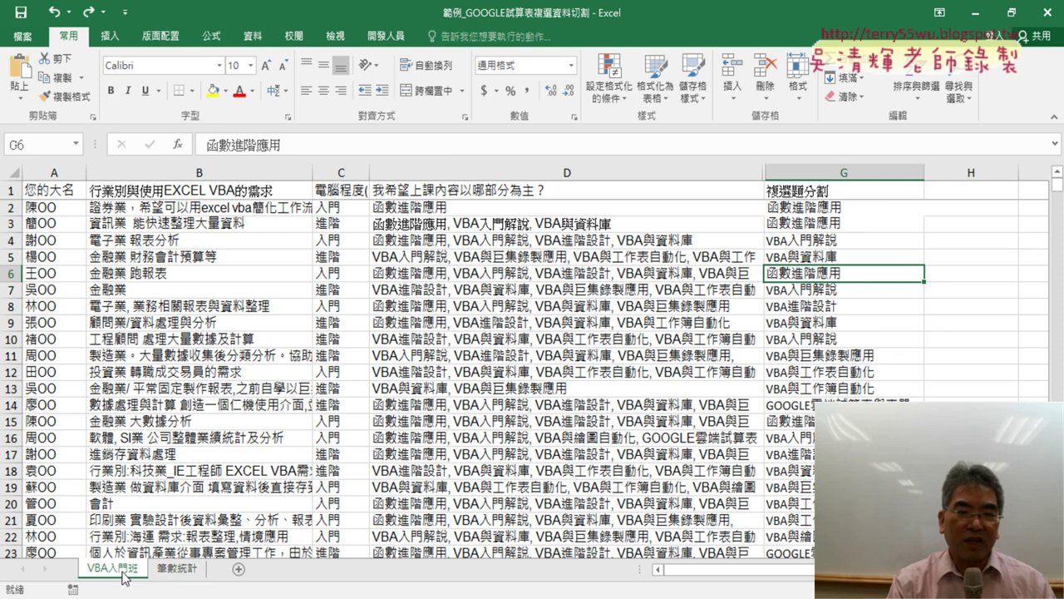
left_click(420, 215)
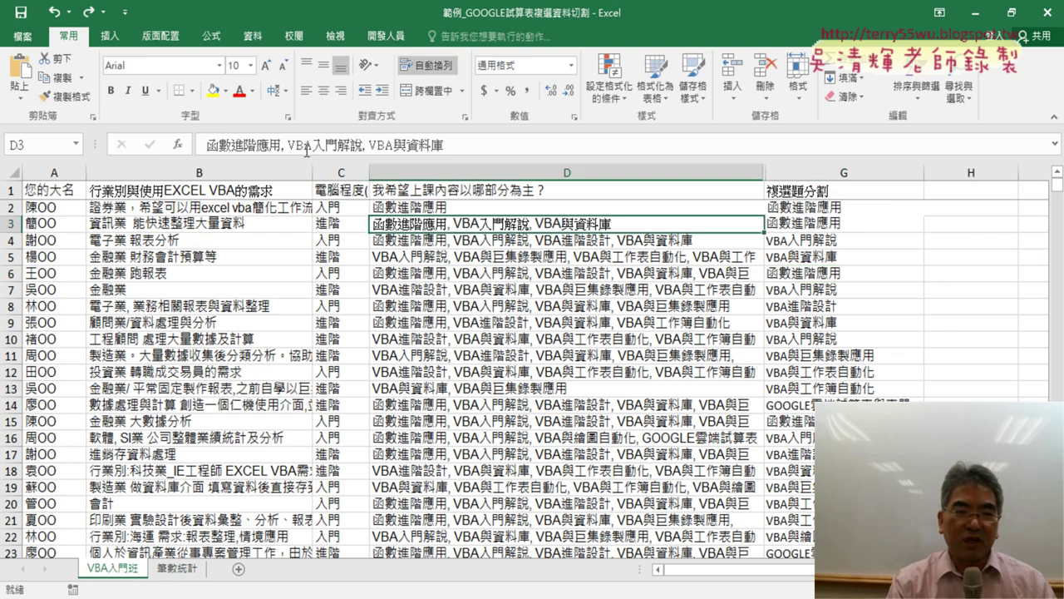
left_click(108, 38)
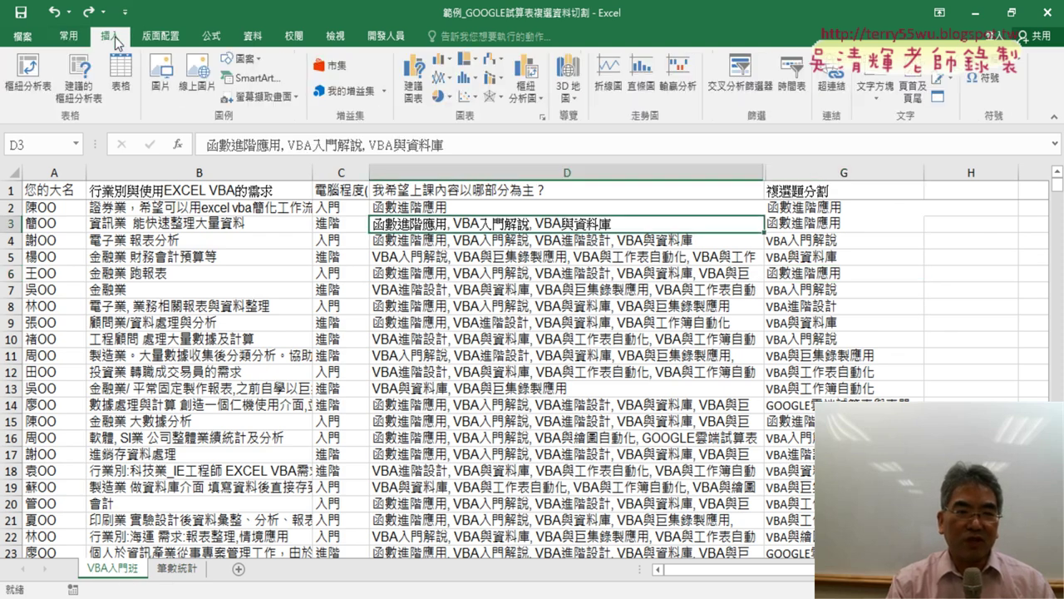
Create a PivotTable from VBA入門班!$A$1:$G$141 on a new worksheet, 工作表1
left_click(33, 77)
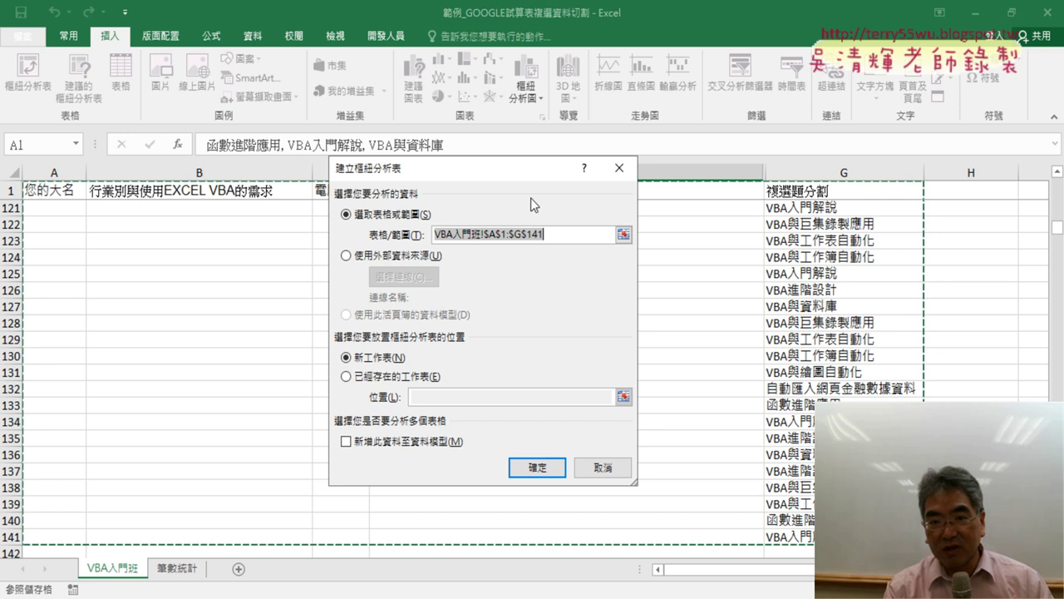
left_click_drag(549, 235, 509, 239)
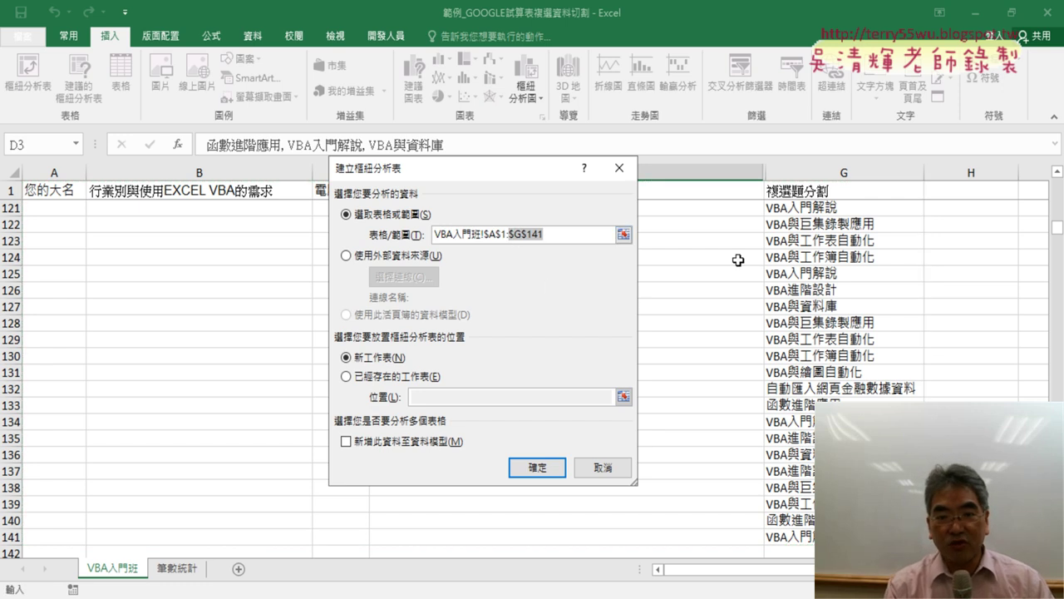
left_click(528, 468)
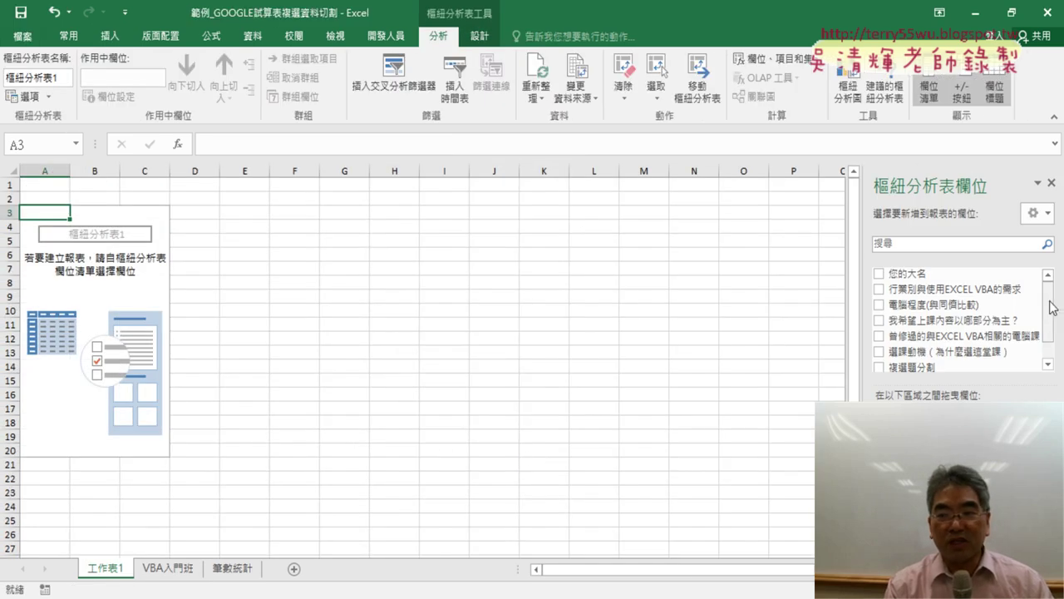
Add 複選題分割 to the PivotTable's Rows and Values so each course is counted, totalling 140
scroll(1049, 312, "down", 1)
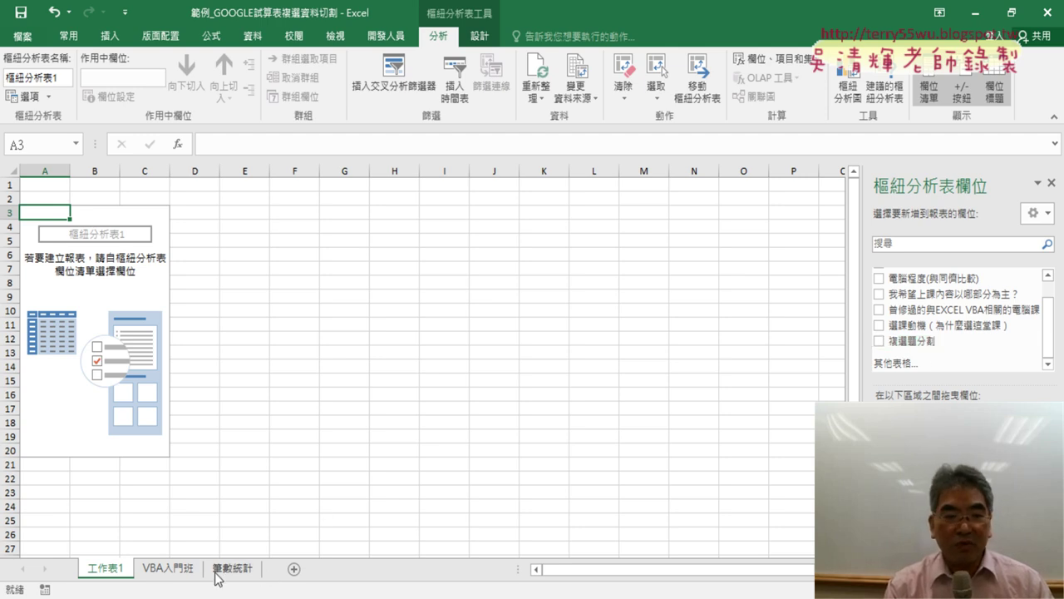
left_click(190, 576)
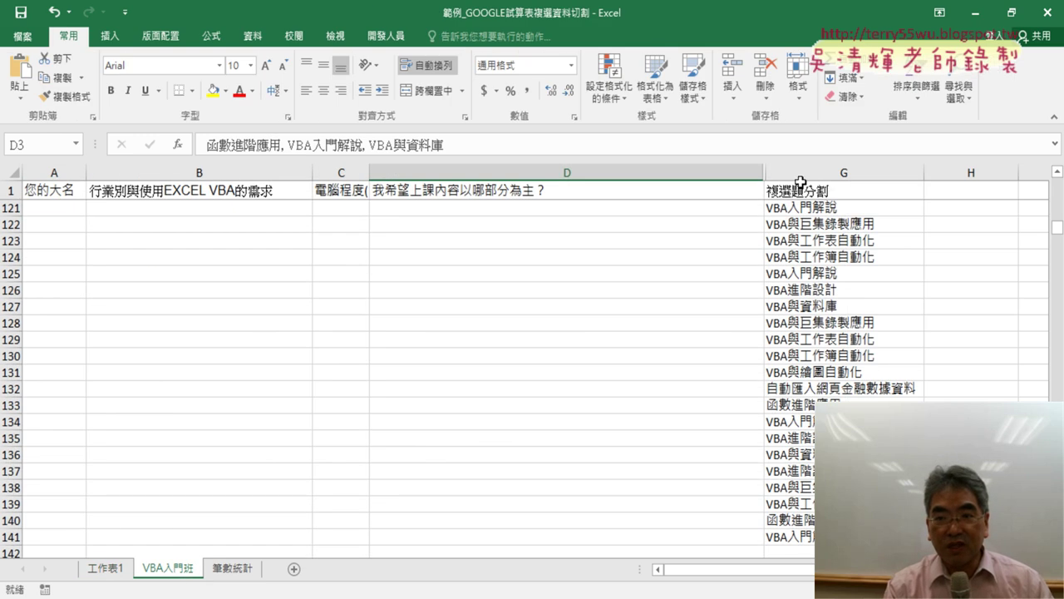
left_click(103, 572)
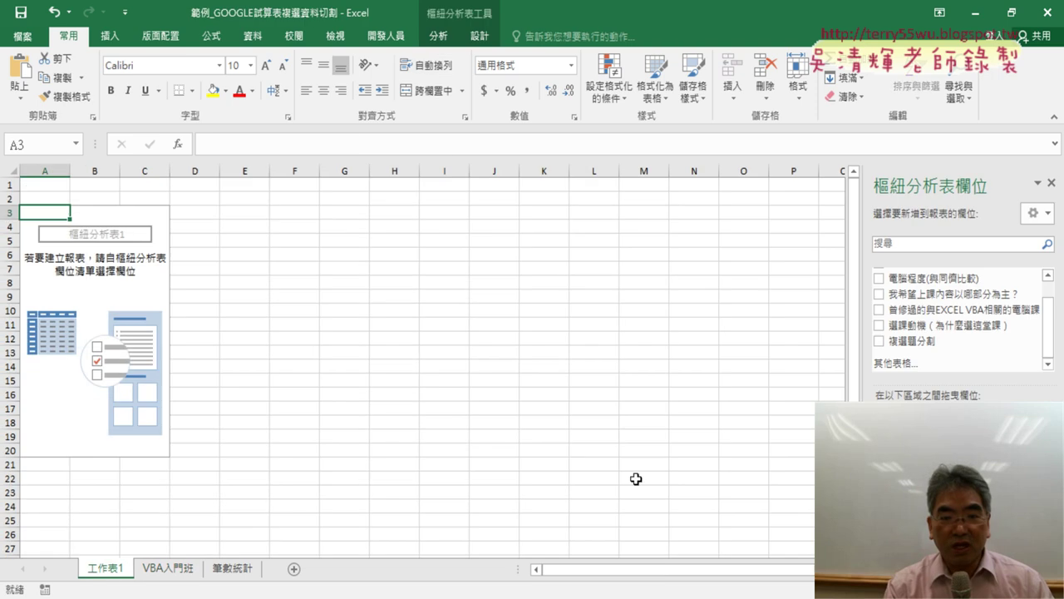
left_click_drag(1028, 333, 914, 416)
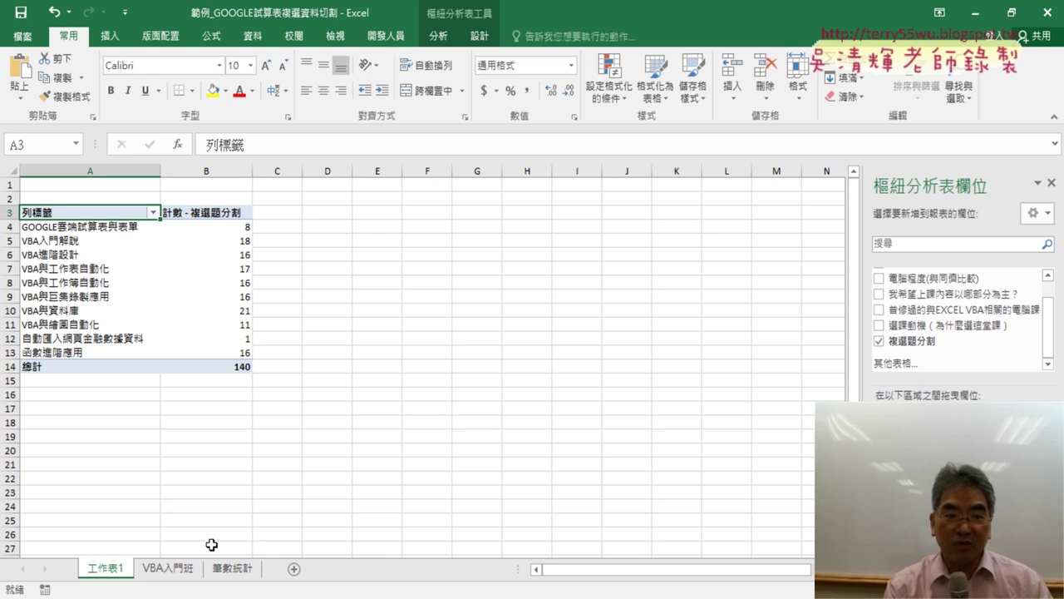
Sort the PivotTable counts largest to smallest (21 down to 1), then return to 筆數統計
left_click(220, 225)
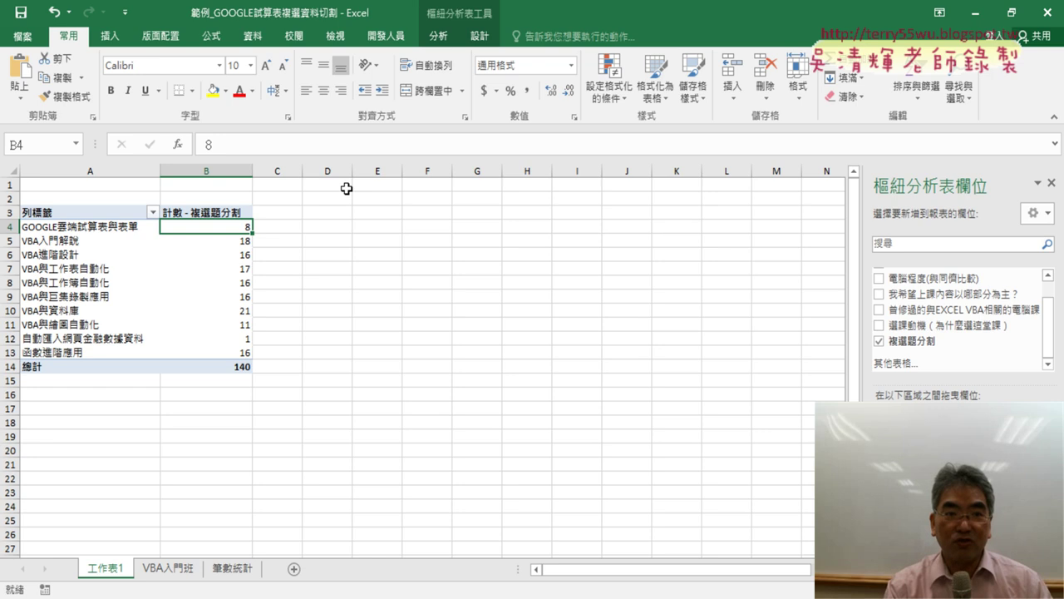
left_click(253, 37)
left_click(418, 88)
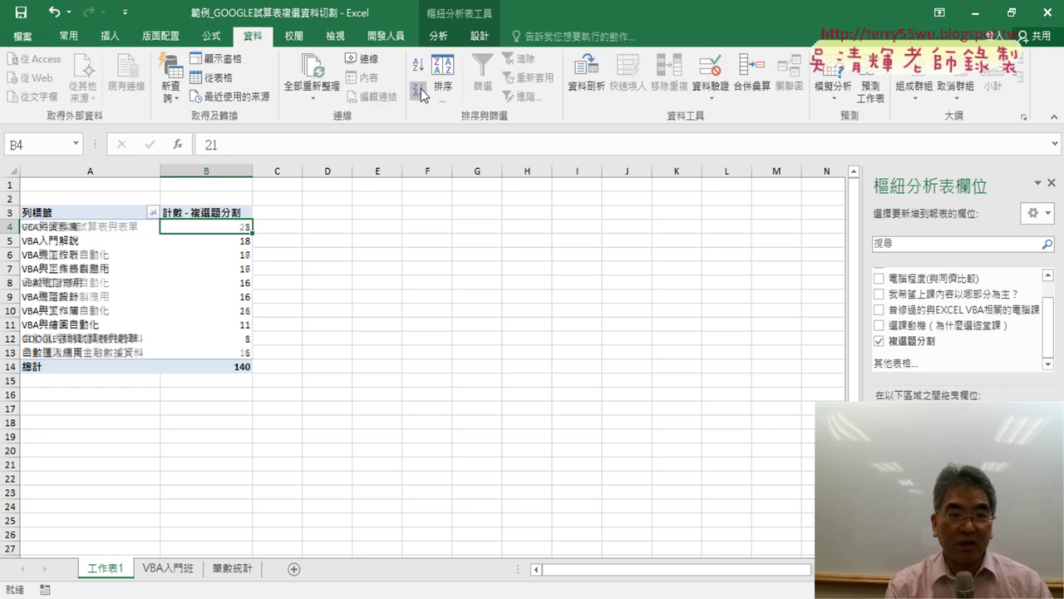
left_click(233, 569)
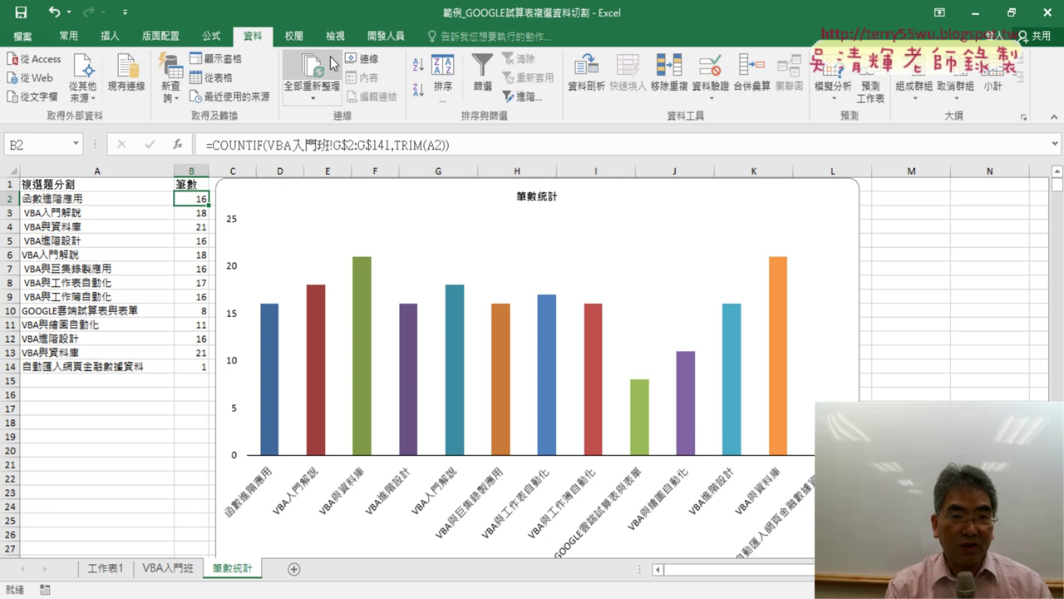
Sort the 筆數統計 counts descending from 21 to 1 and compare them with the 工作表1 PivotTable
left_click(420, 91)
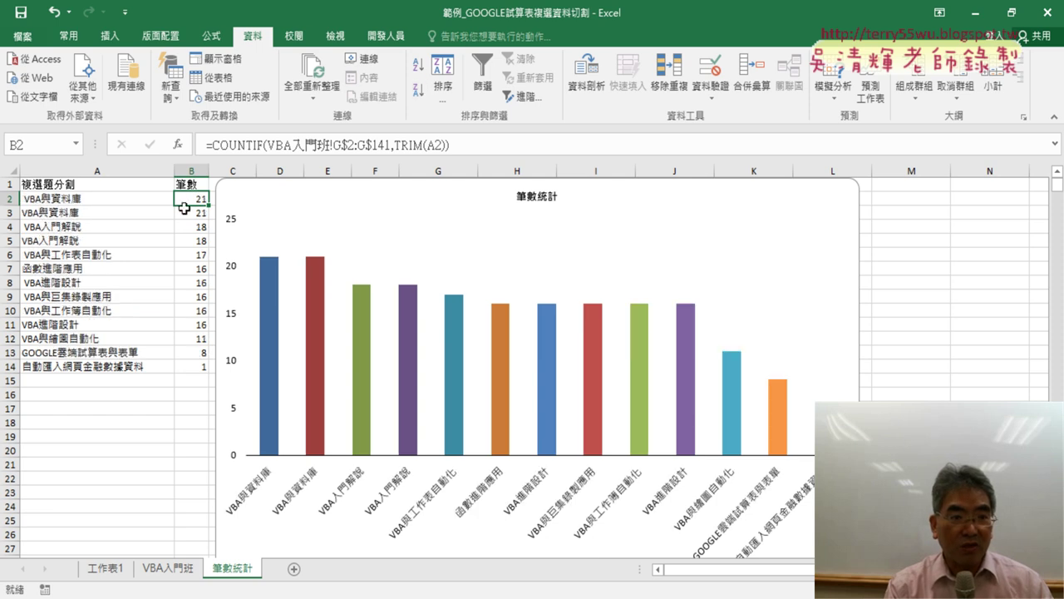
left_click(106, 569)
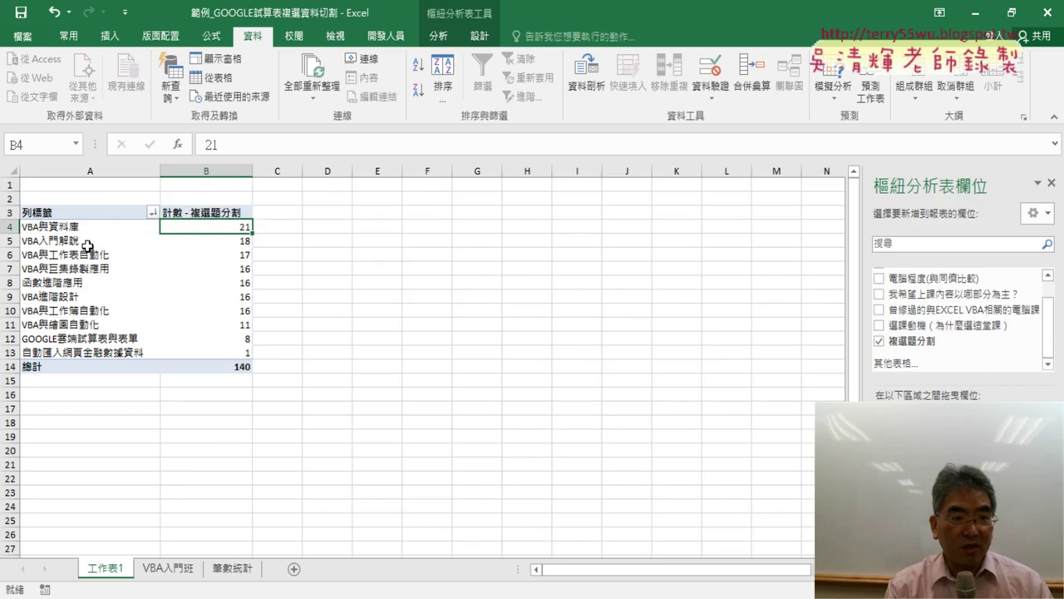
left_click(232, 572)
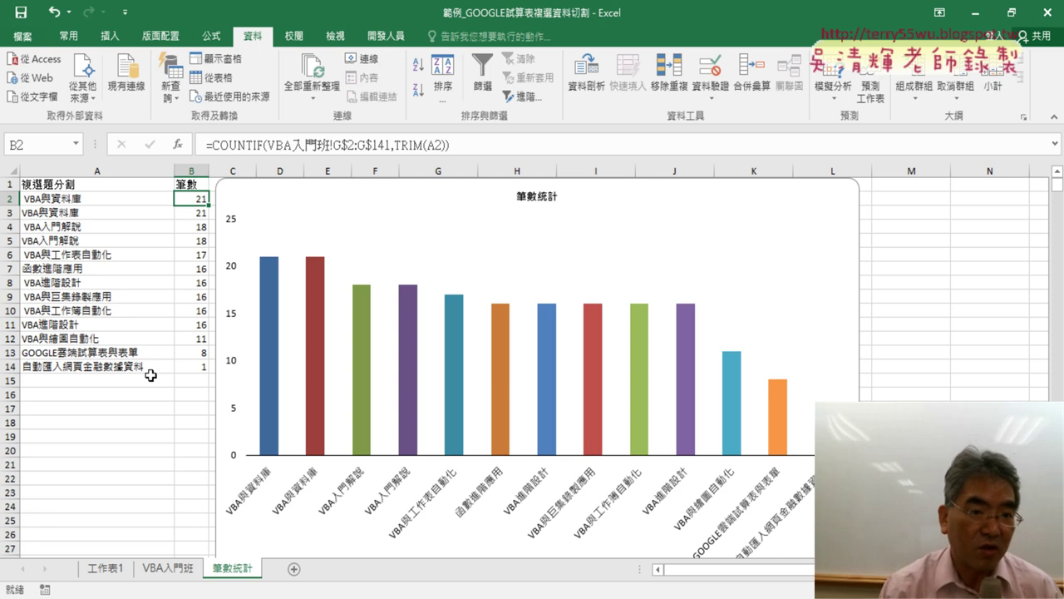
Delete duplicate rows 2 and 4 from 筆數統計, leaving 12 categories, then view 工作表1
left_click(7, 197)
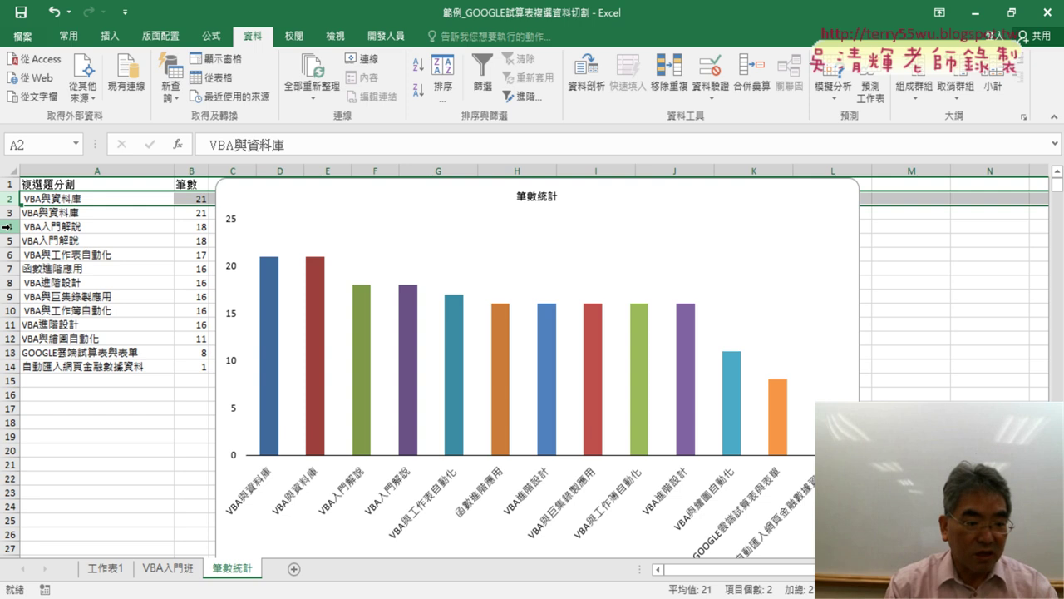
left_click(7, 226, "ctrl")
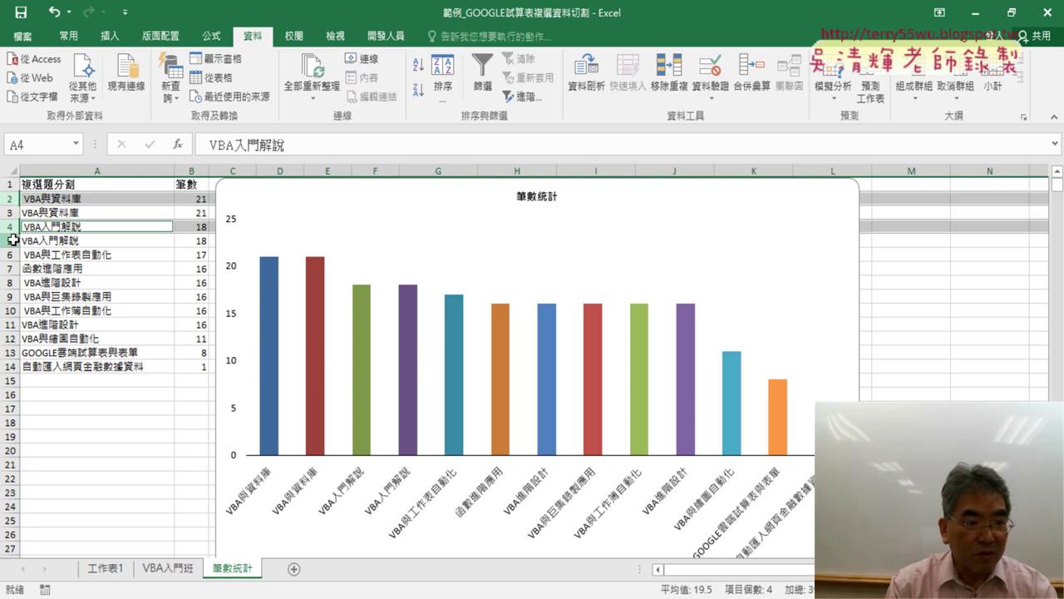
right_click(122, 227)
left_click(181, 380)
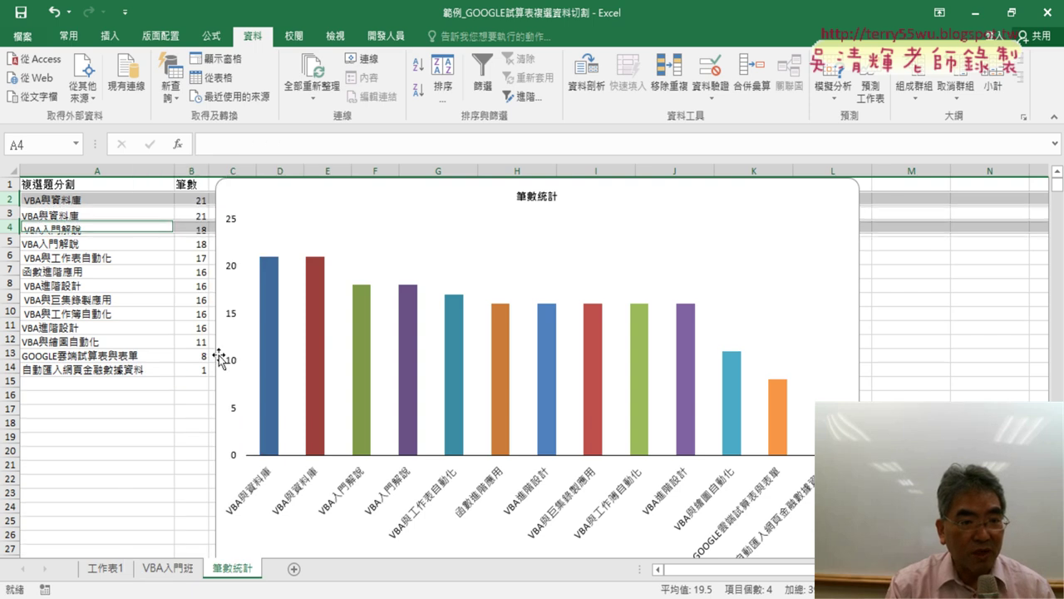
left_click(113, 574)
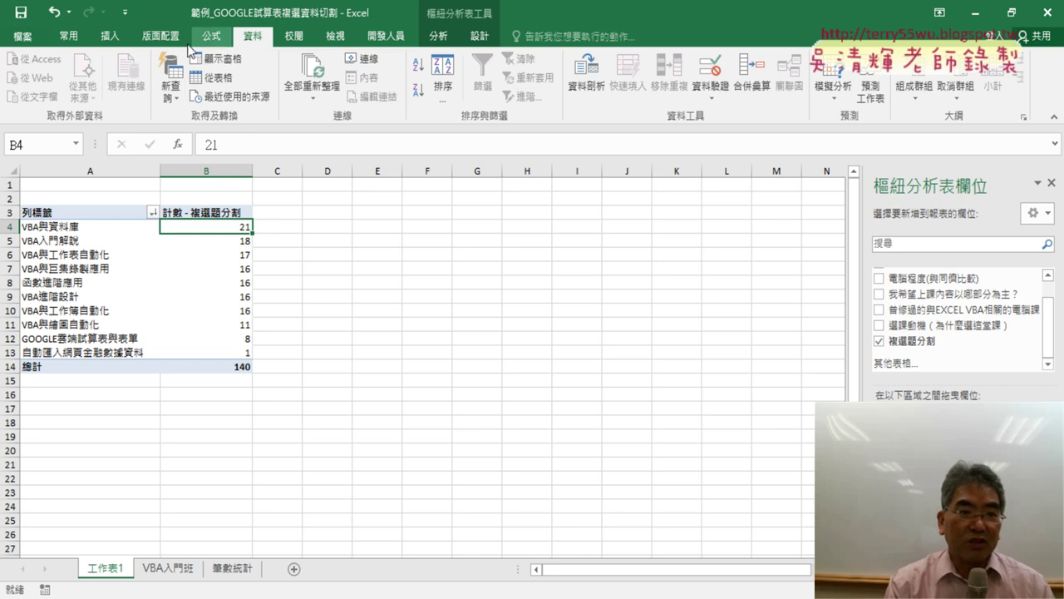
Insert a clustered column pivot chart of the PivotTable counts
left_click(109, 35)
left_click(441, 61)
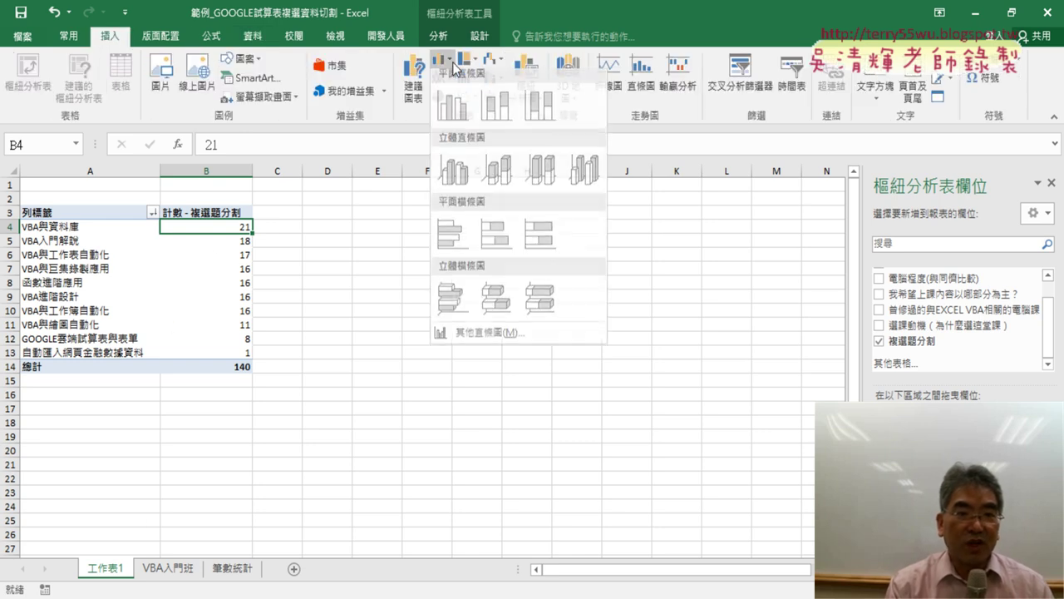
left_click(449, 105)
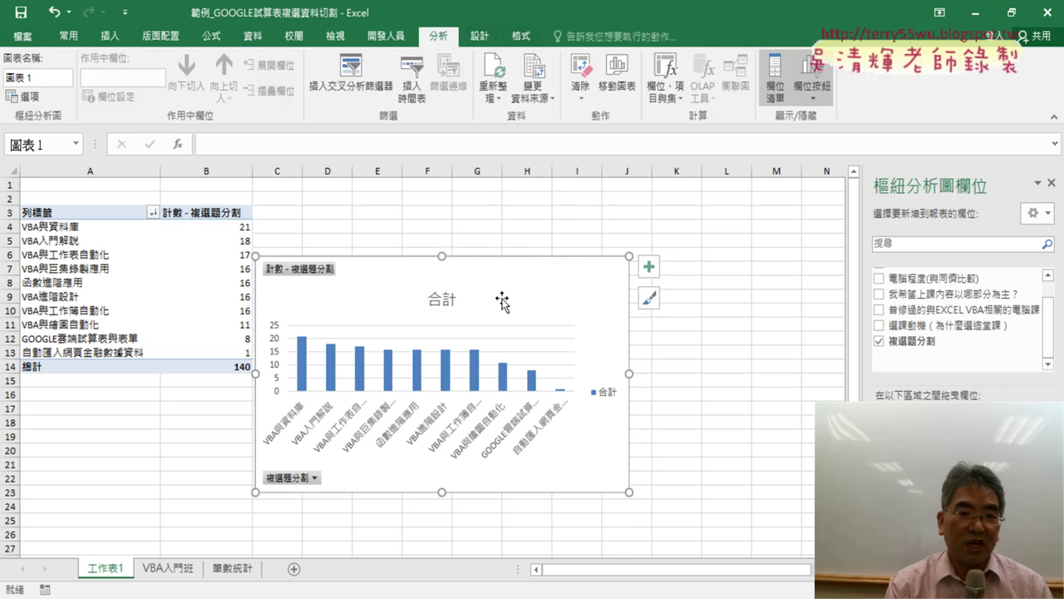
Move the pivot chart beside the PivotTable, enlarge it to about C1:M26, and return to 筆數統計
left_click_drag(515, 284, 544, 214)
left_click_drag(658, 422, 813, 532)
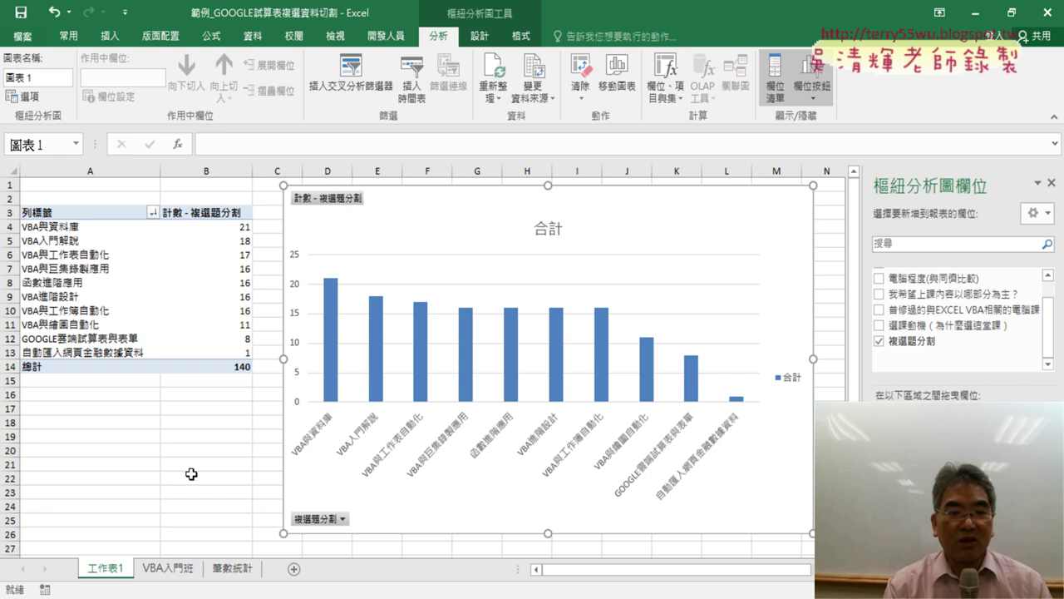
left_click(232, 568)
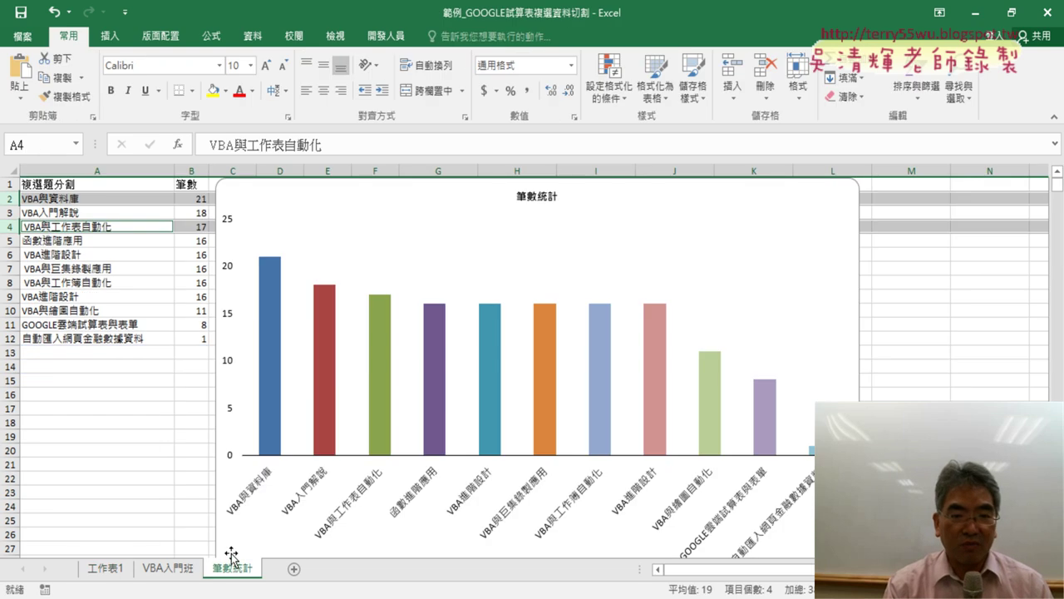